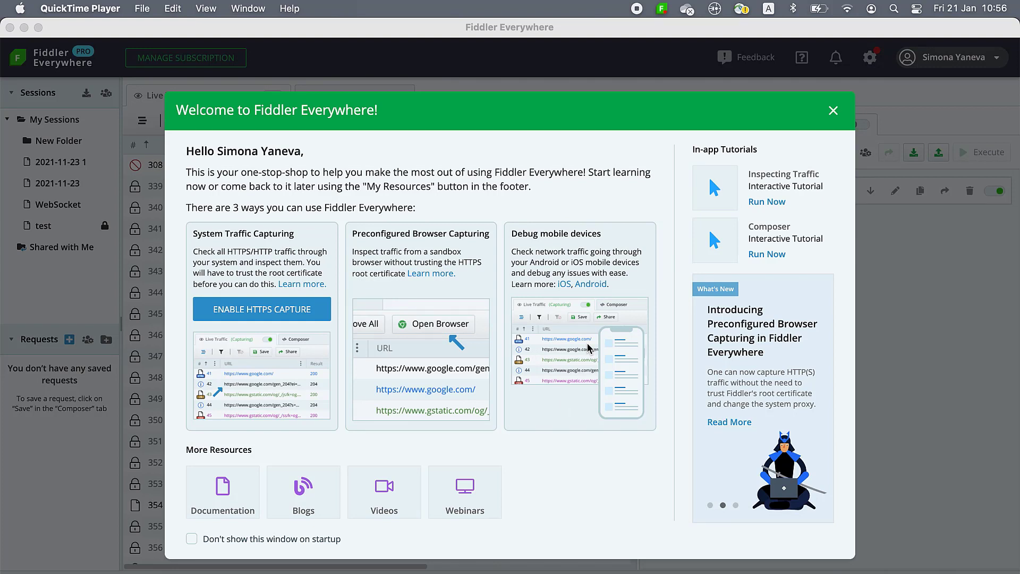
- Enable system HTTPS capturing by trusting the root certificate with the account password, and dismiss the welcome window
click(562, 291)
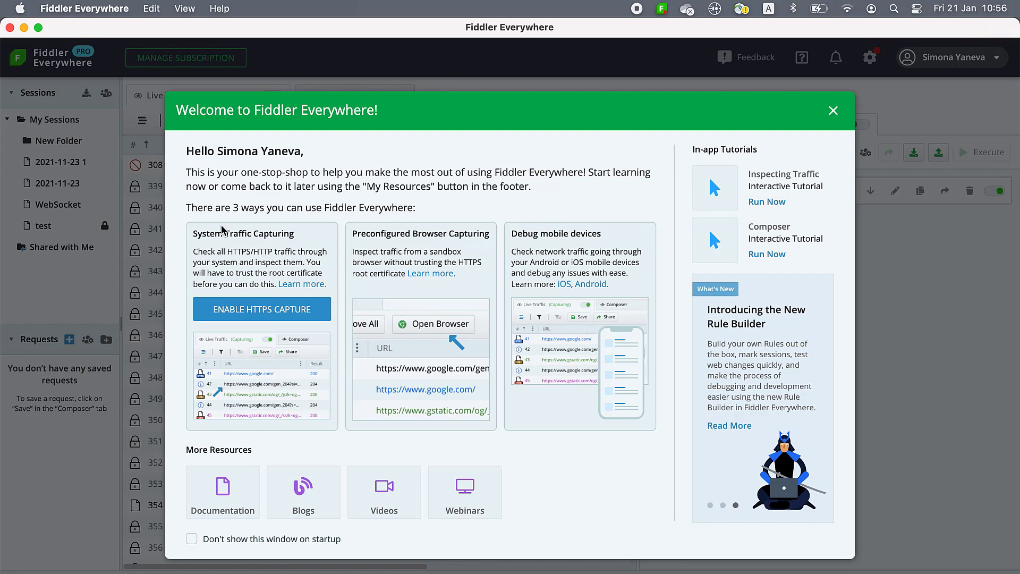
click(272, 313)
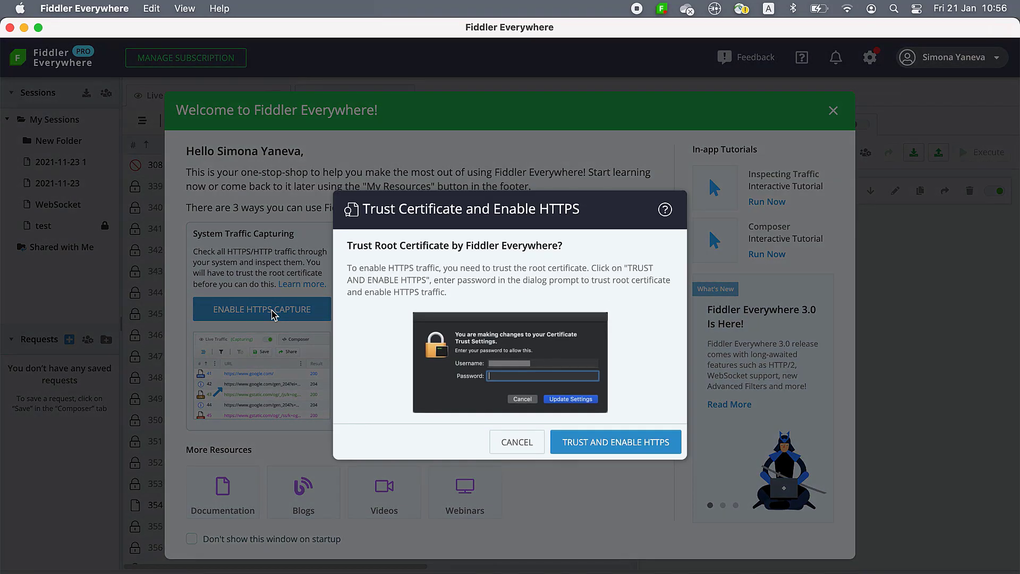
click(639, 449)
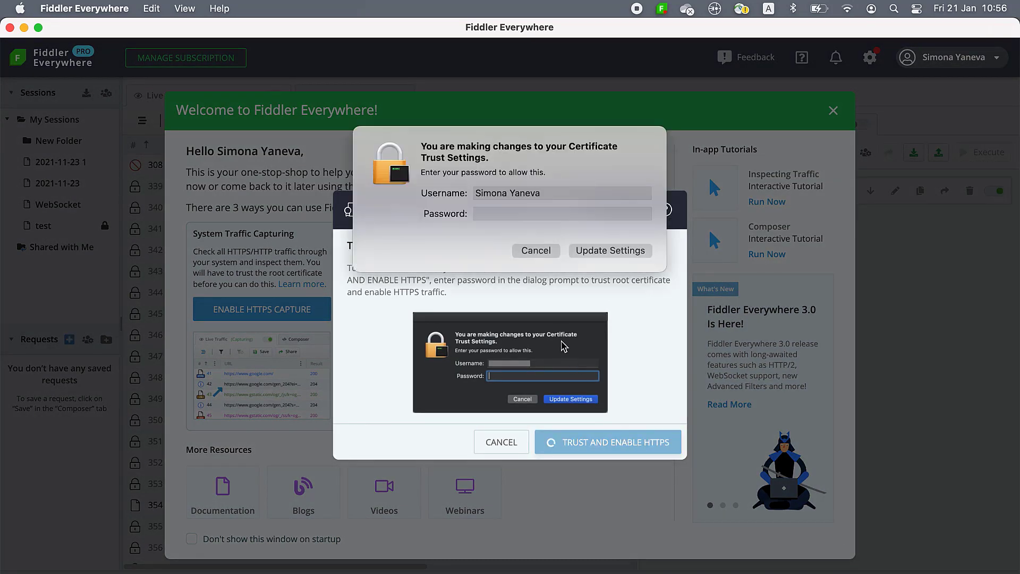
text(•••••••••)
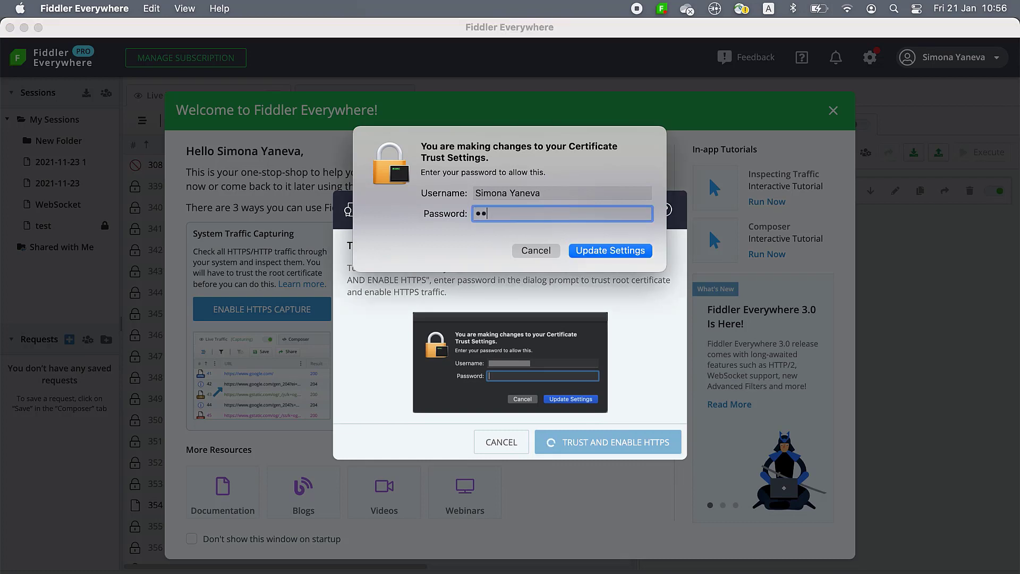
text(•••••••••)
key(Return)
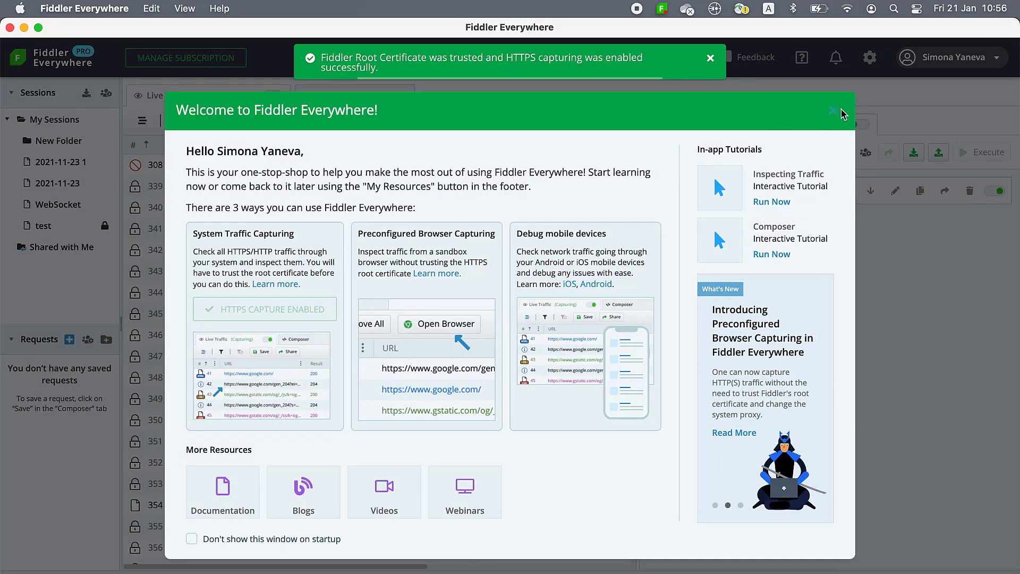
click(838, 110)
- Look through the captured live traffic sessions, examining their URLs, HTTP versions, results and methods
scroll(420, 428, down, 5)
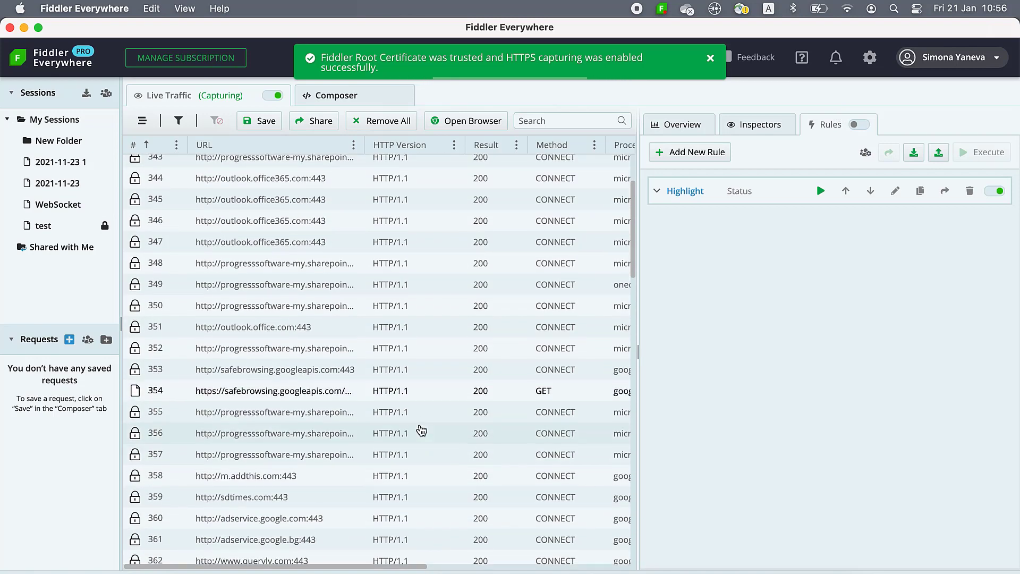
scroll(421, 429, down, 10)
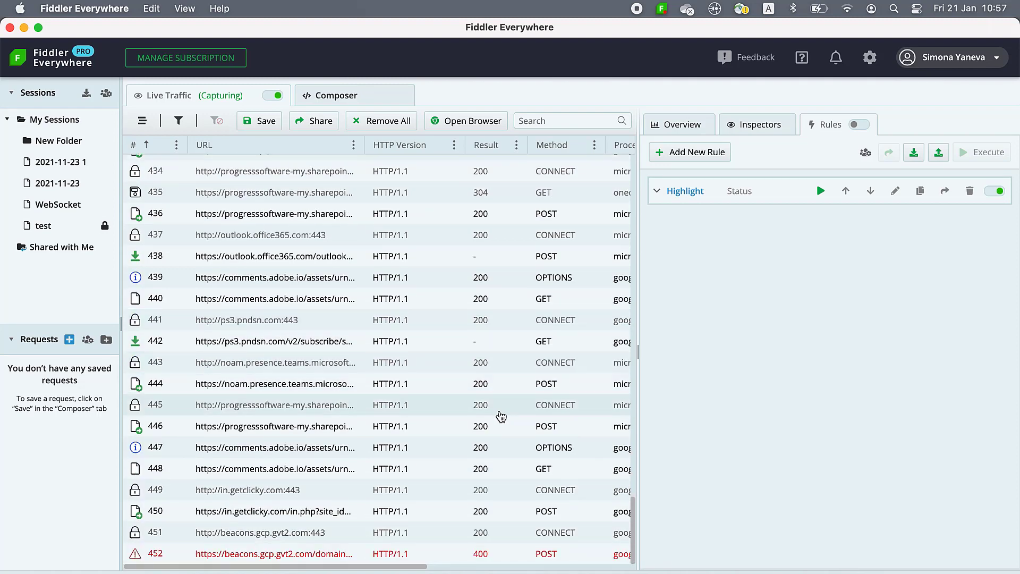
scroll(501, 416, up, 5)
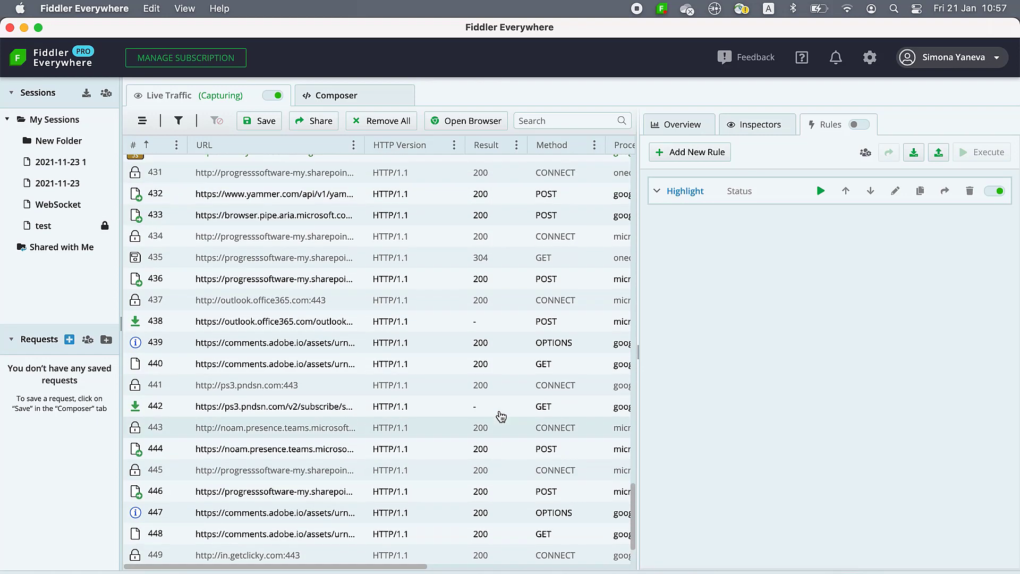
scroll(501, 416, up, 1)
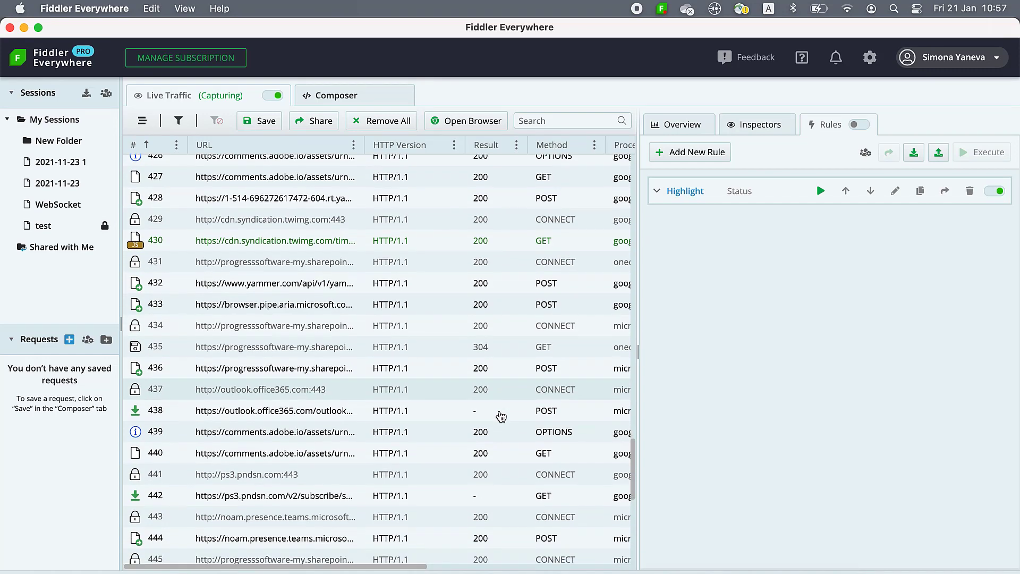
scroll(501, 415, up, 1)
scroll(500, 415, up, 1)
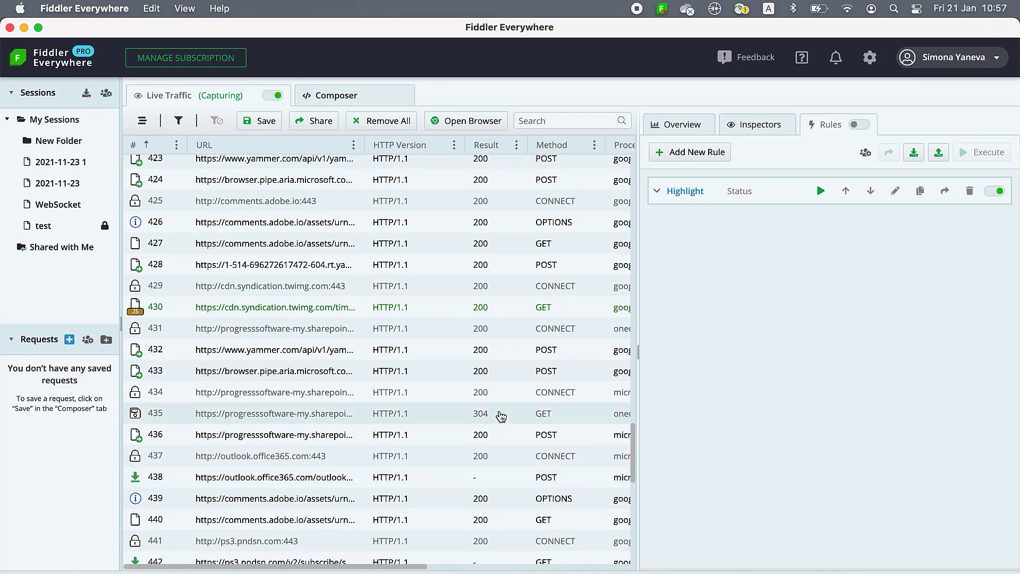
scroll(501, 415, down, 1)
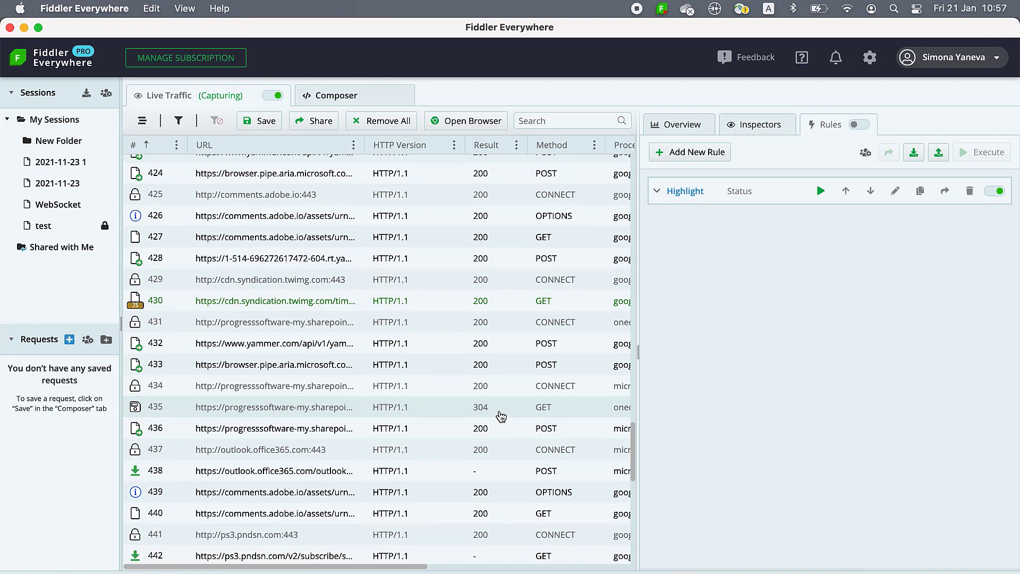
scroll(455, 292, up, 3)
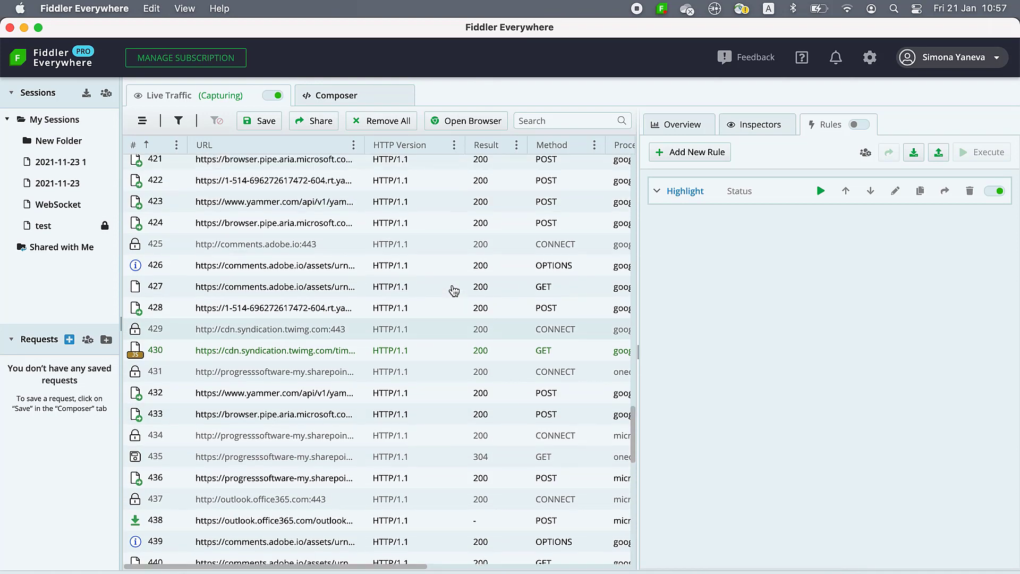
scroll(454, 290, down, 4)
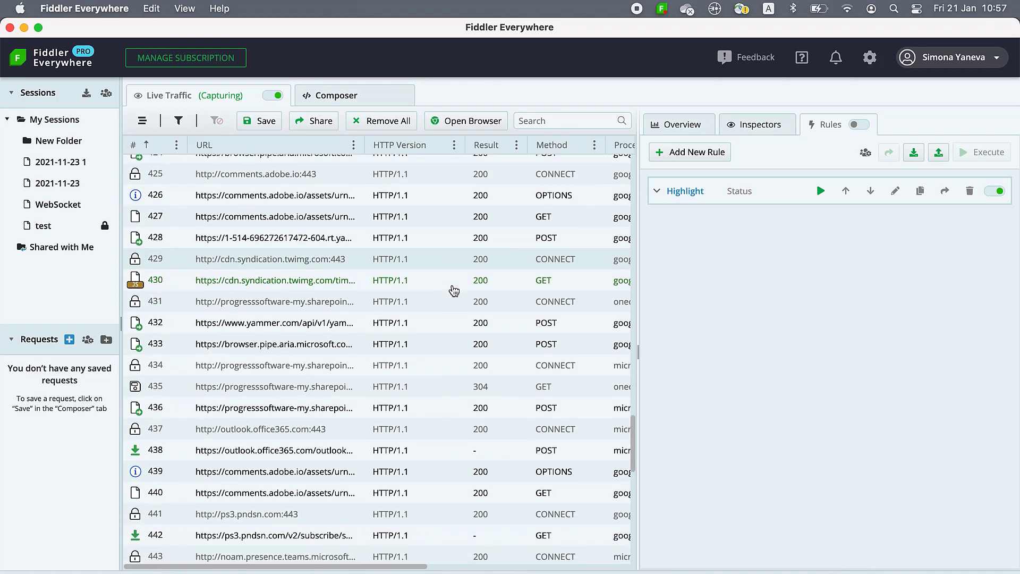
scroll(454, 290, down, 2)
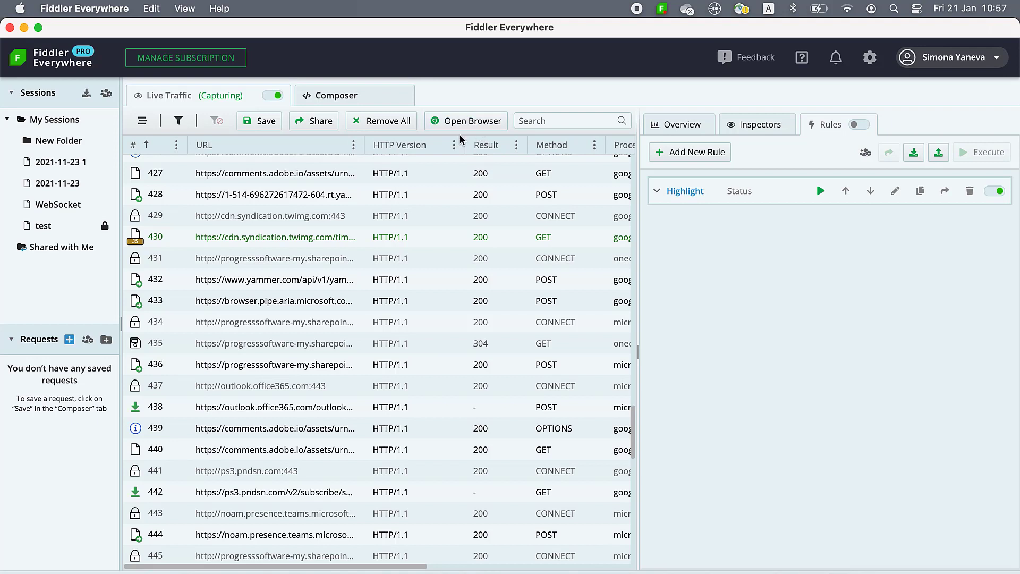
- Launch the preconfigured capture browser, reposition its window and close it
click(484, 121)
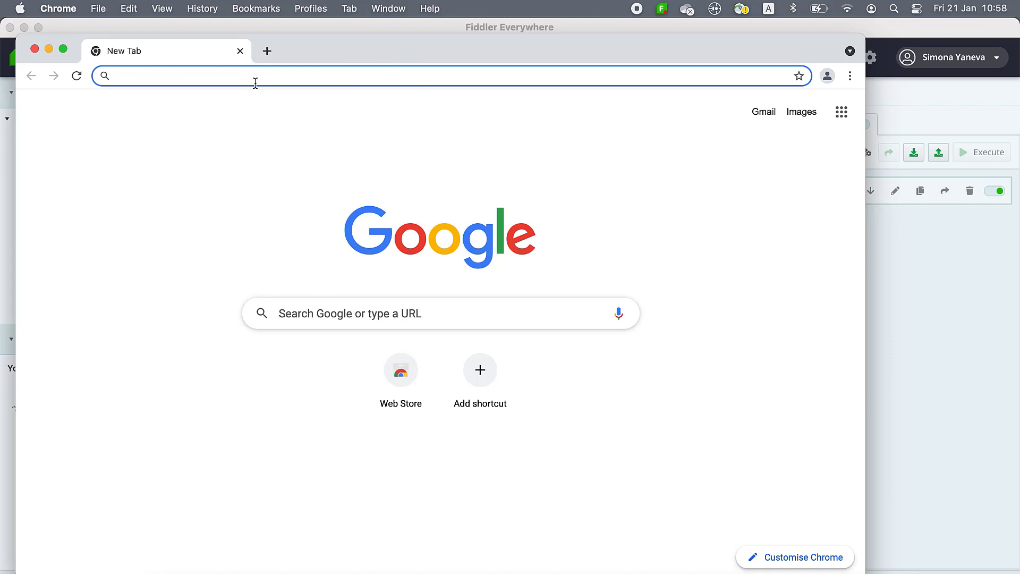
drag(326, 42, 417, 49)
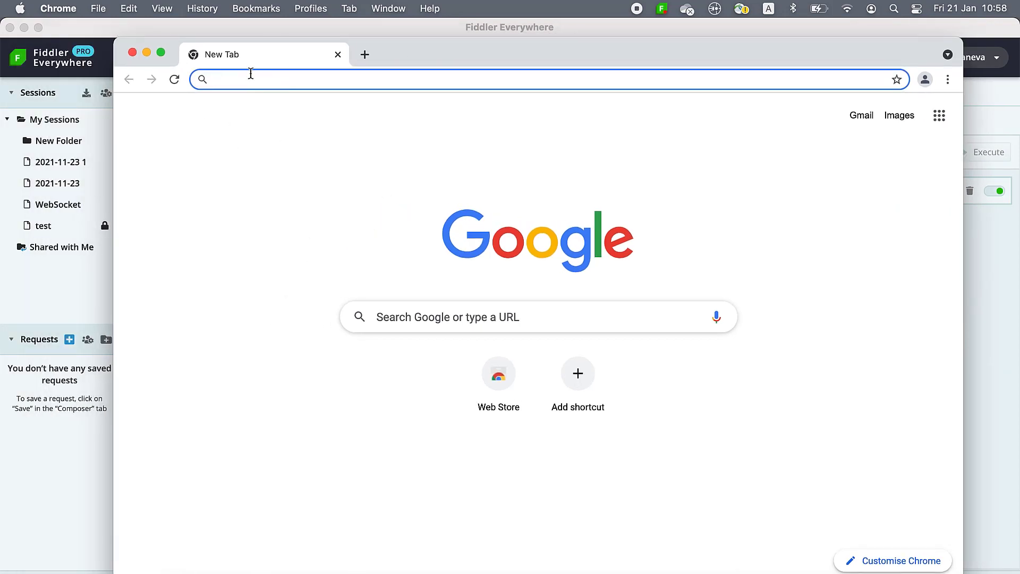
click(132, 52)
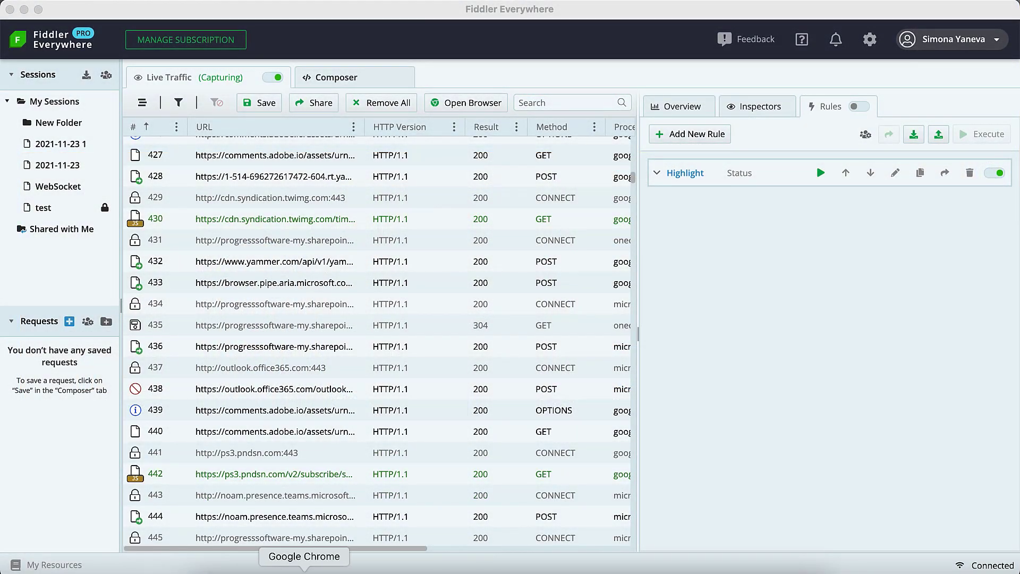
- Switch to Google Chrome and send a GET and a POST request from the http2-demo page
click(304, 566)
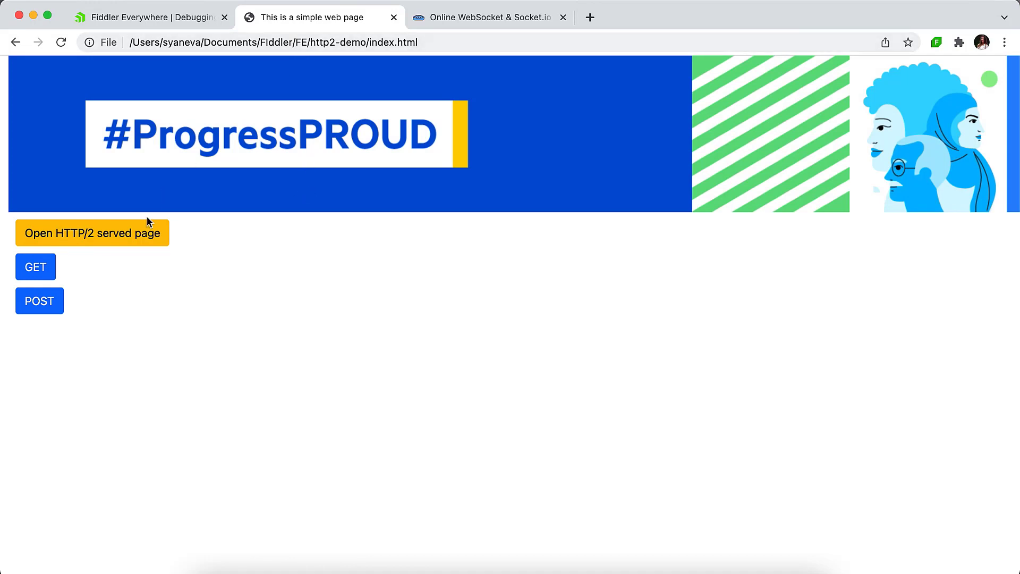
click(46, 272)
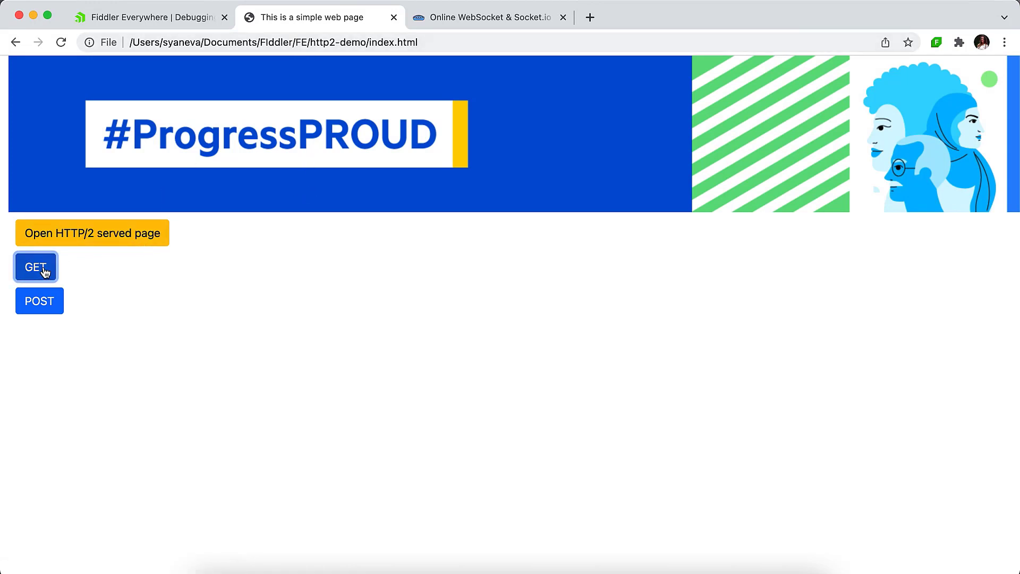
click(47, 312)
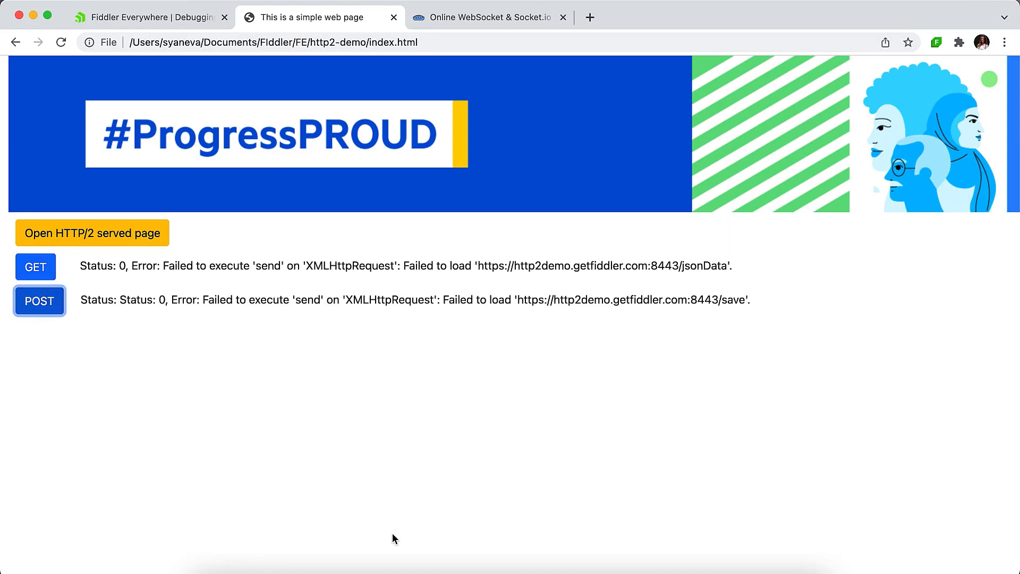
- Switch to Fiddler Everywhere and filter the live traffic to sessions whose URL contains "http2demo"
click(367, 570)
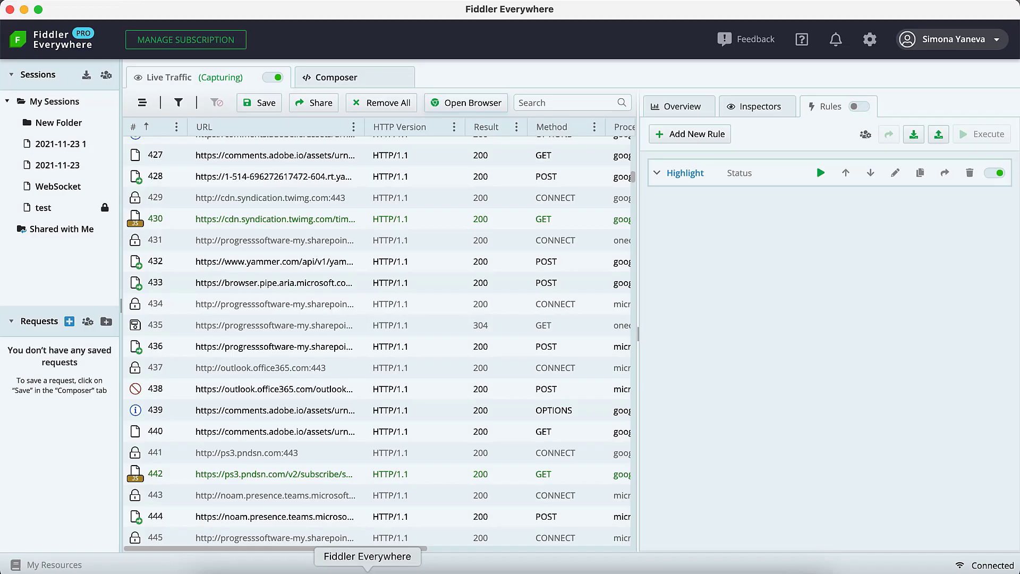
scroll(373, 339, down, 3)
scroll(374, 339, up, 4)
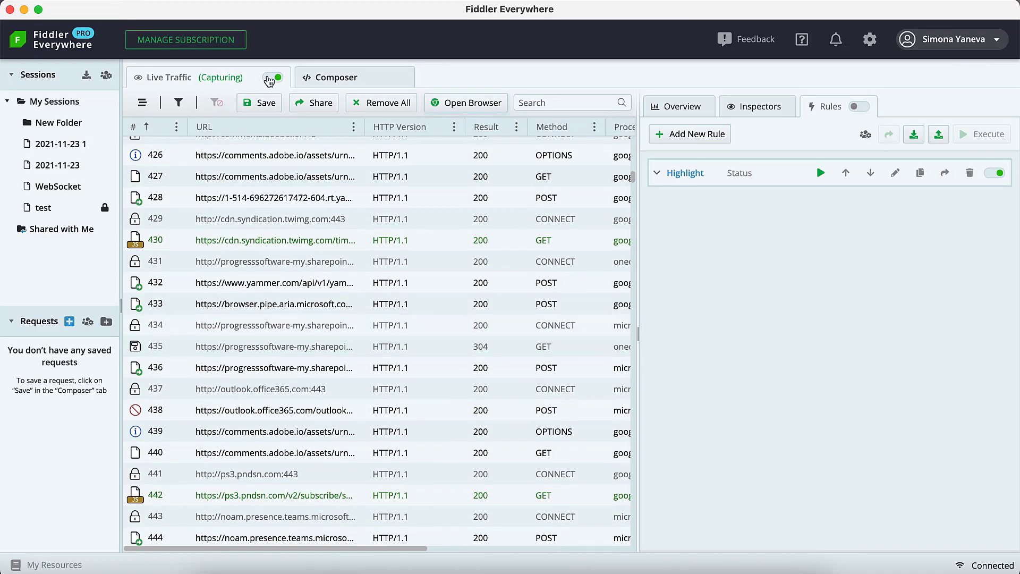
click(179, 103)
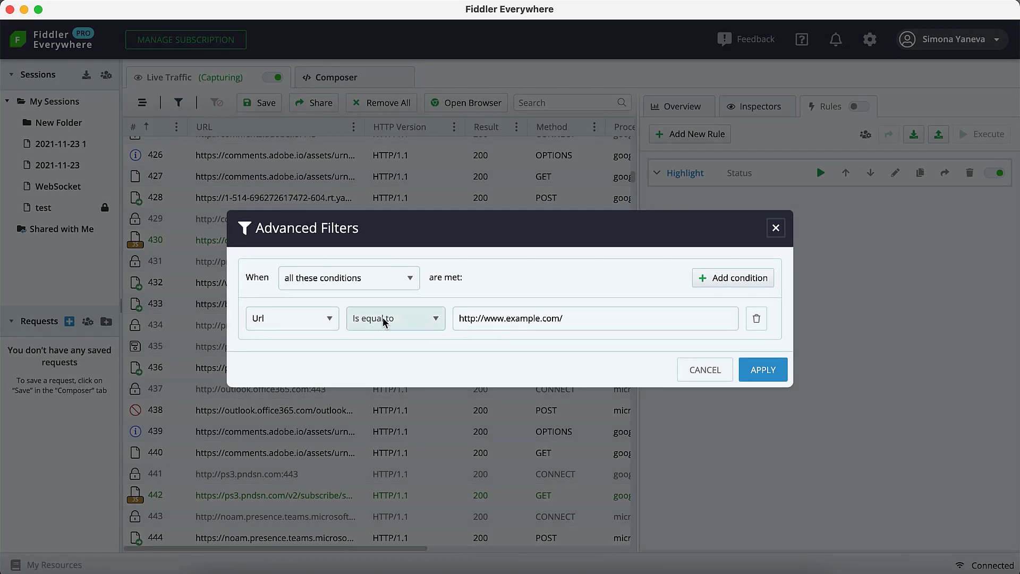
click(436, 319)
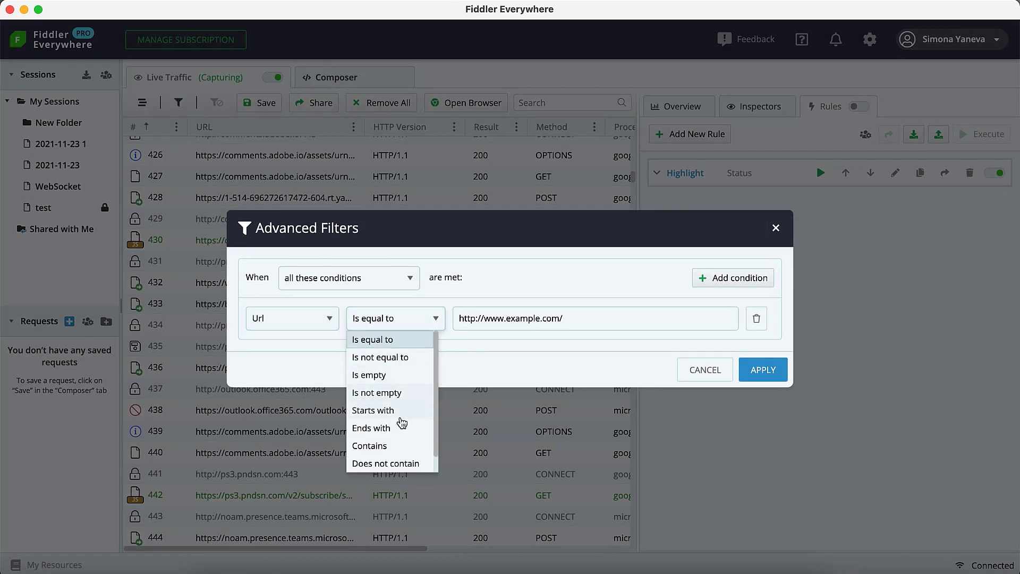
click(391, 447)
drag(564, 317, 433, 321)
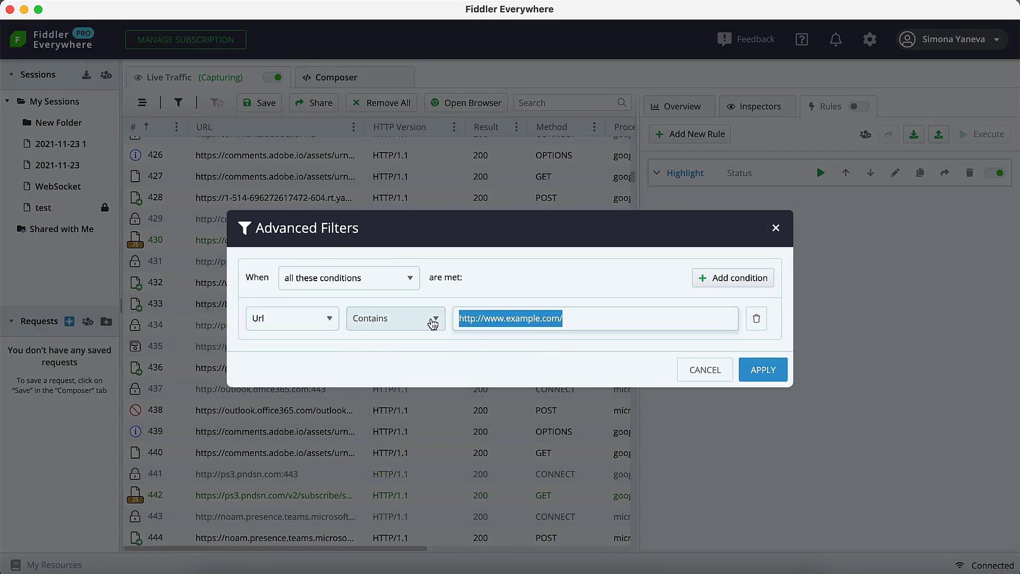
text(http2demo)
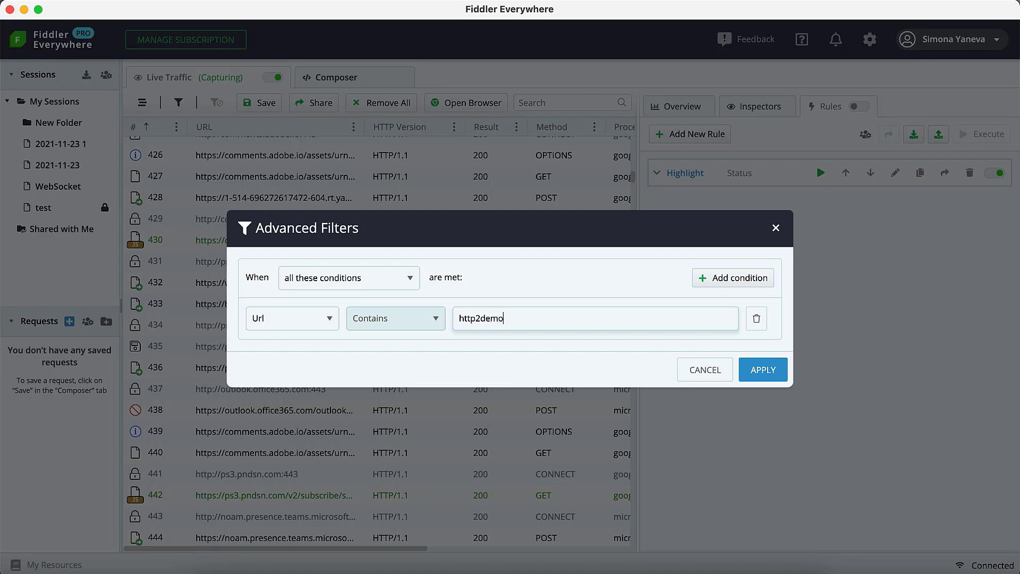
click(763, 372)
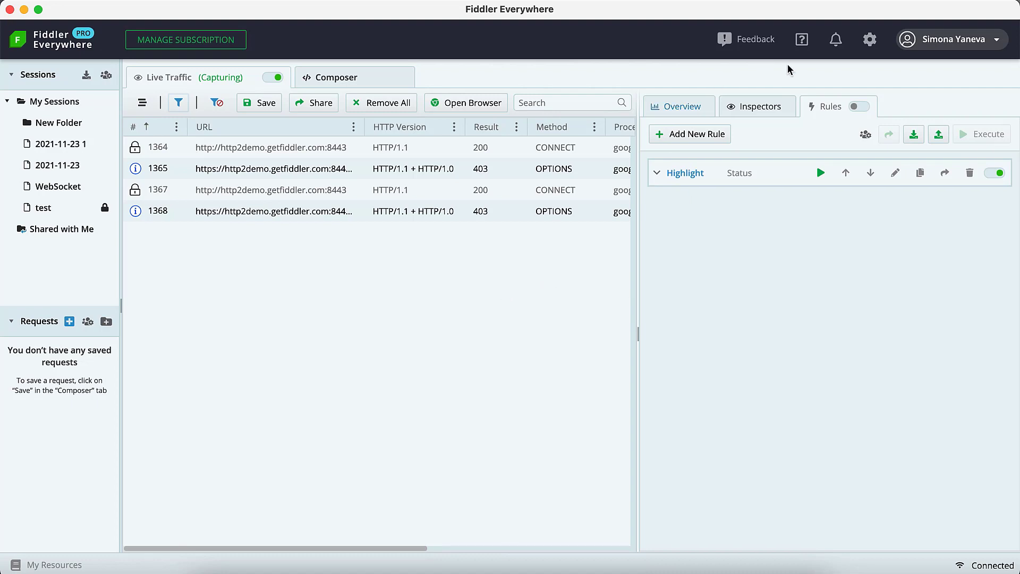
- Enable HTTP/2 support in the connection settings, save the change and close the settings
click(869, 40)
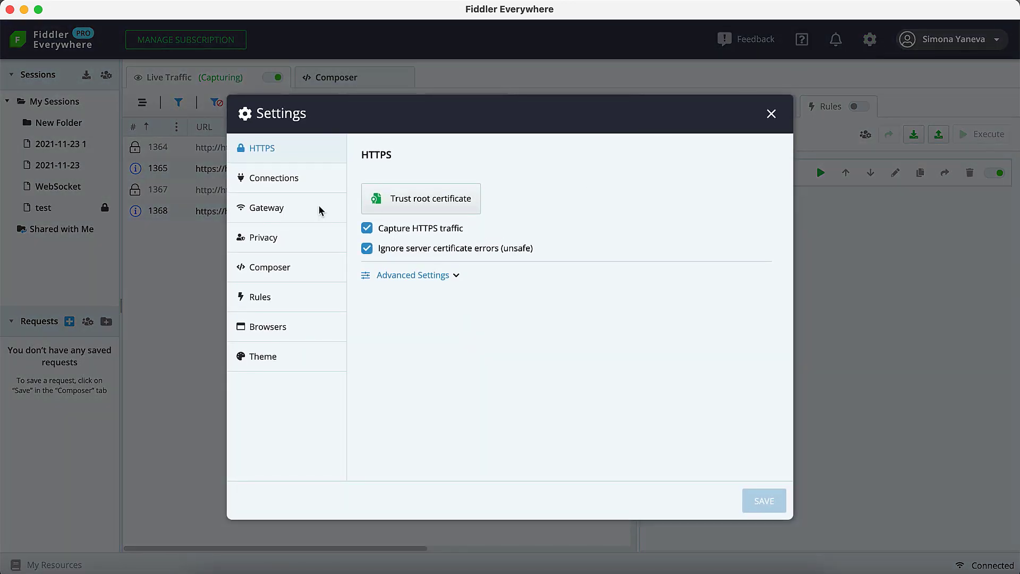
click(287, 181)
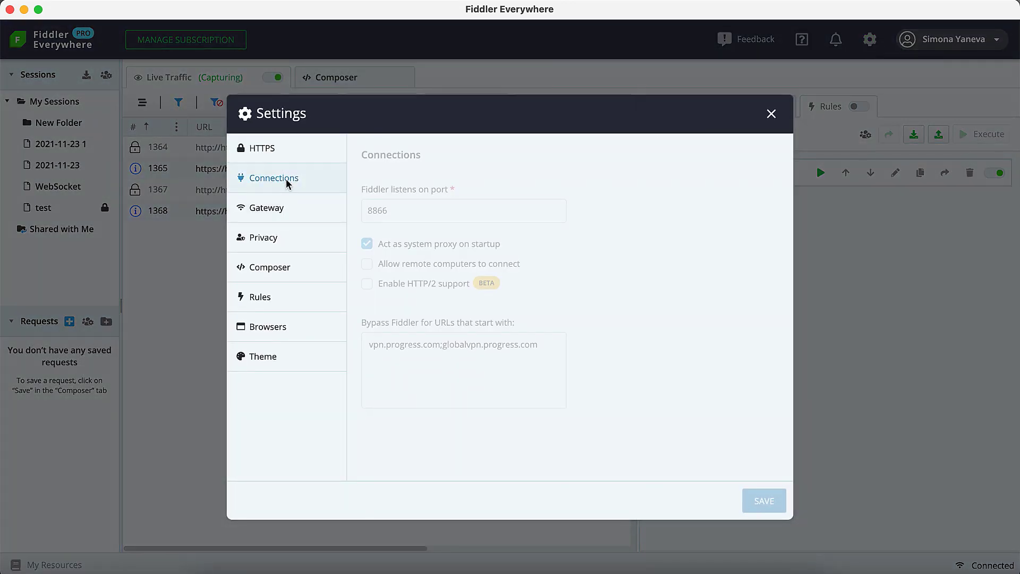
click(366, 284)
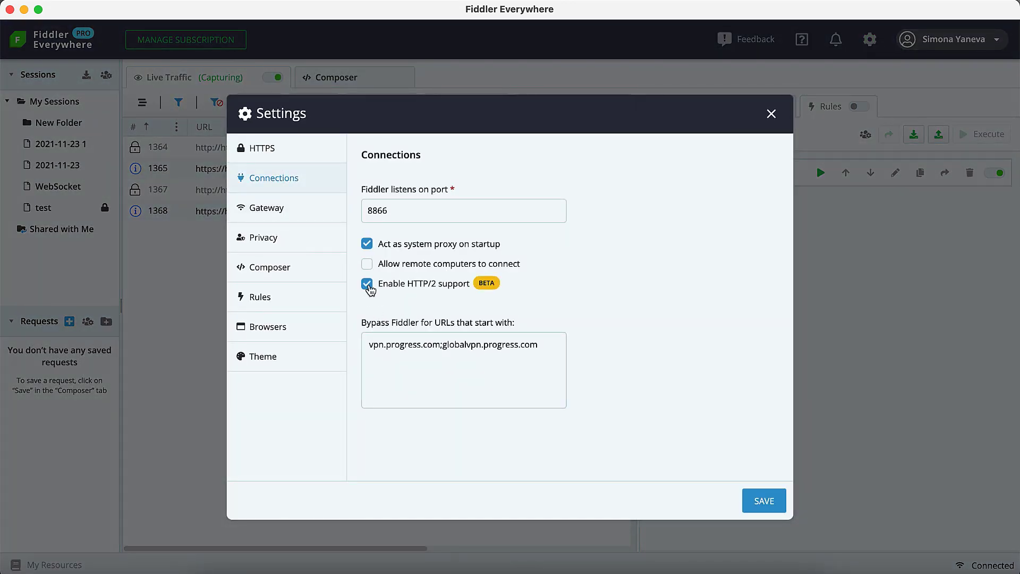
click(768, 503)
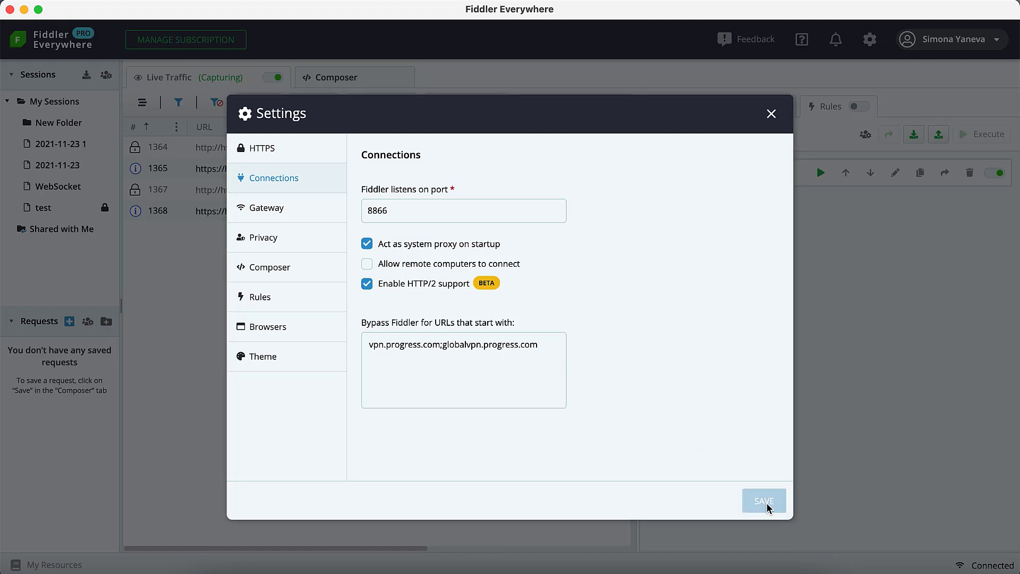
click(771, 113)
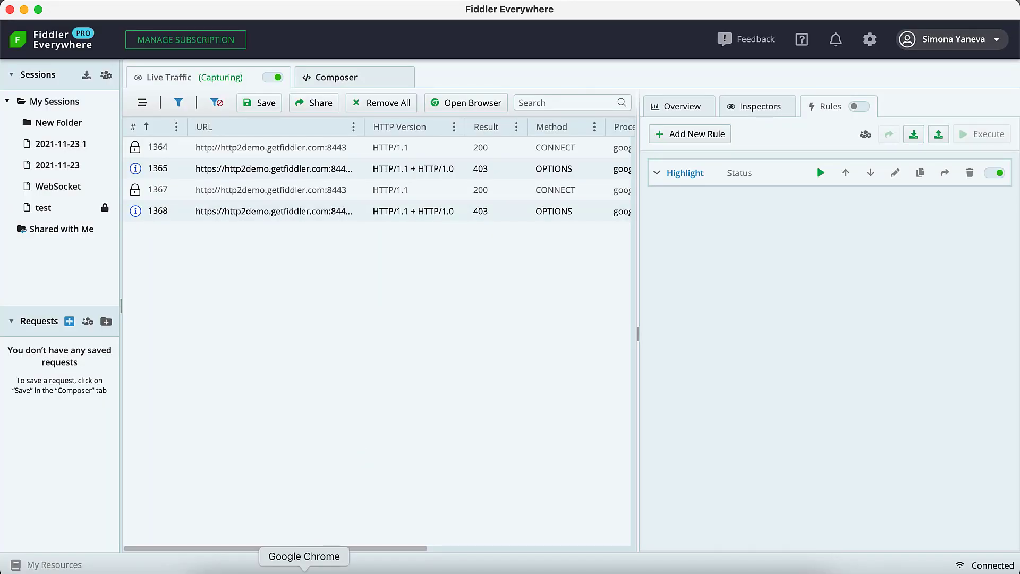
- Switch to Google Chrome, open the HTTP/2 served page and send a GET and a POST request from it
click(311, 562)
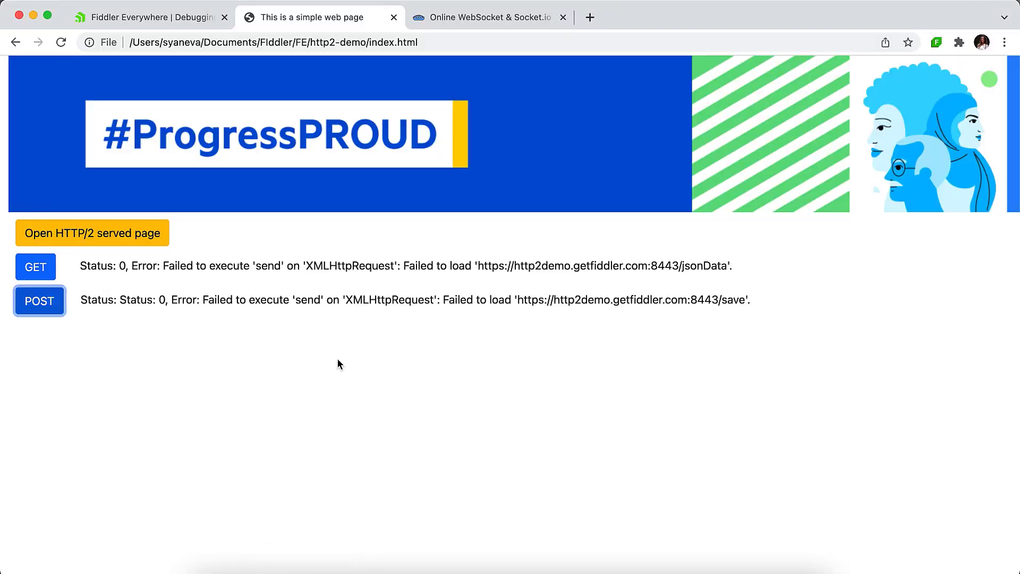
click(137, 234)
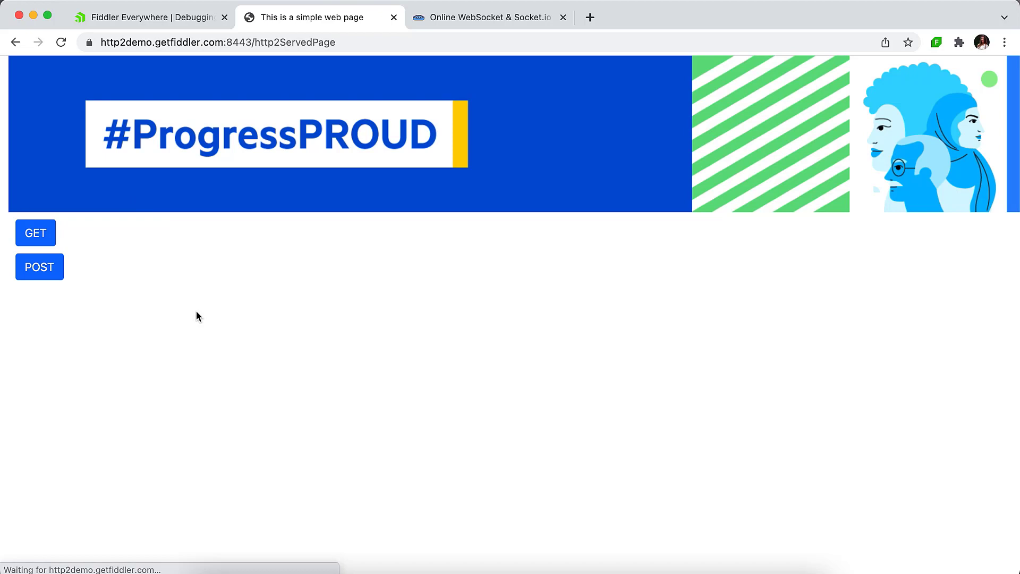
click(53, 234)
click(55, 305)
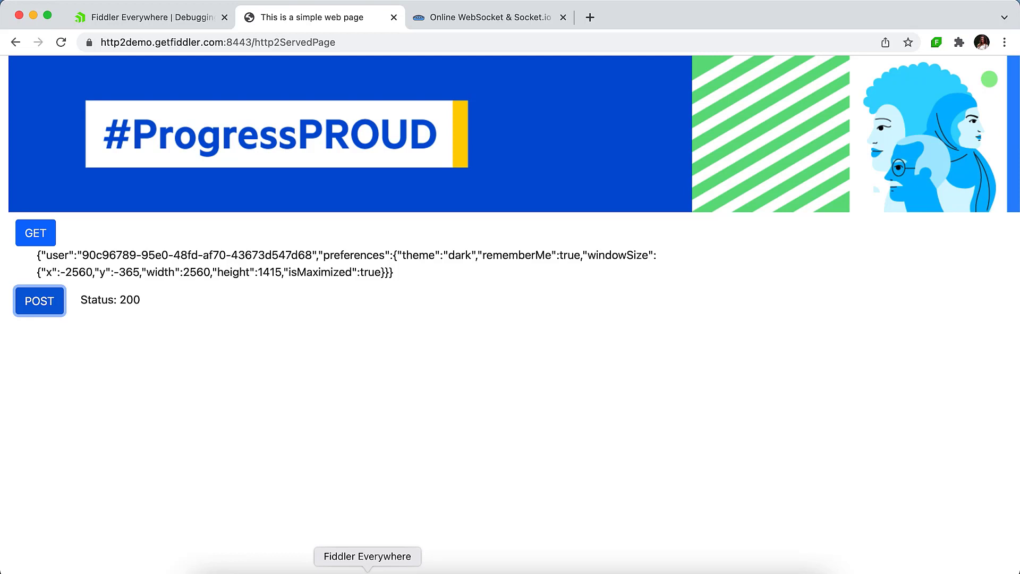
- Switch to Fiddler Everywhere, load the first captured HTTP/2 GET session of http2ServedPage for editing in the Composer and preview its response
click(367, 567)
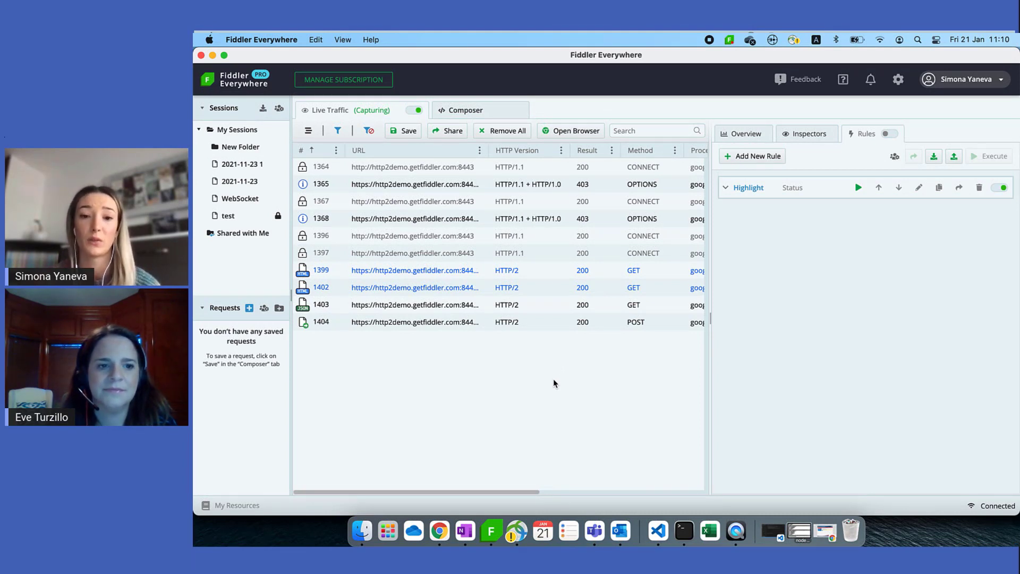
right_click(456, 274)
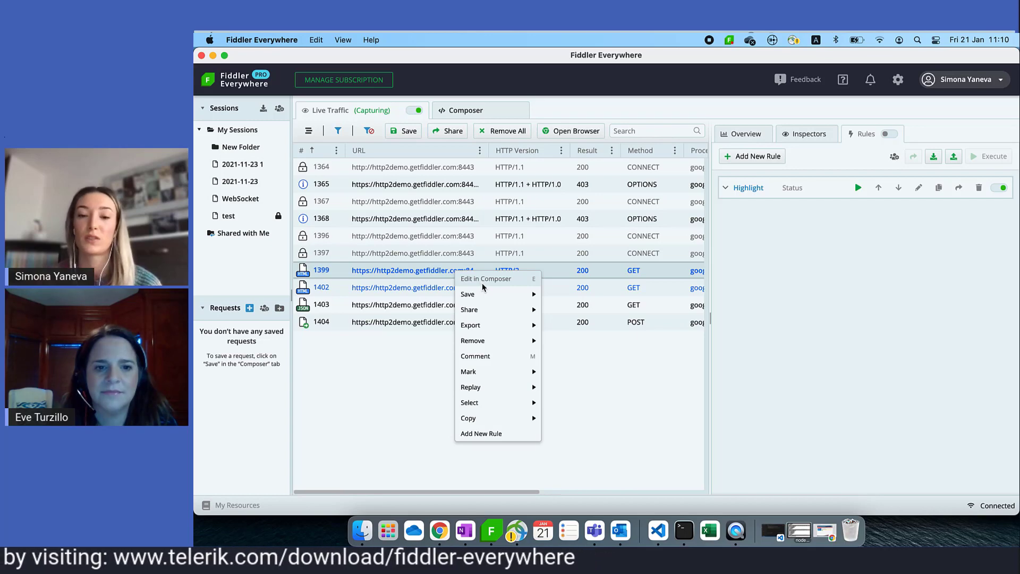
click(482, 280)
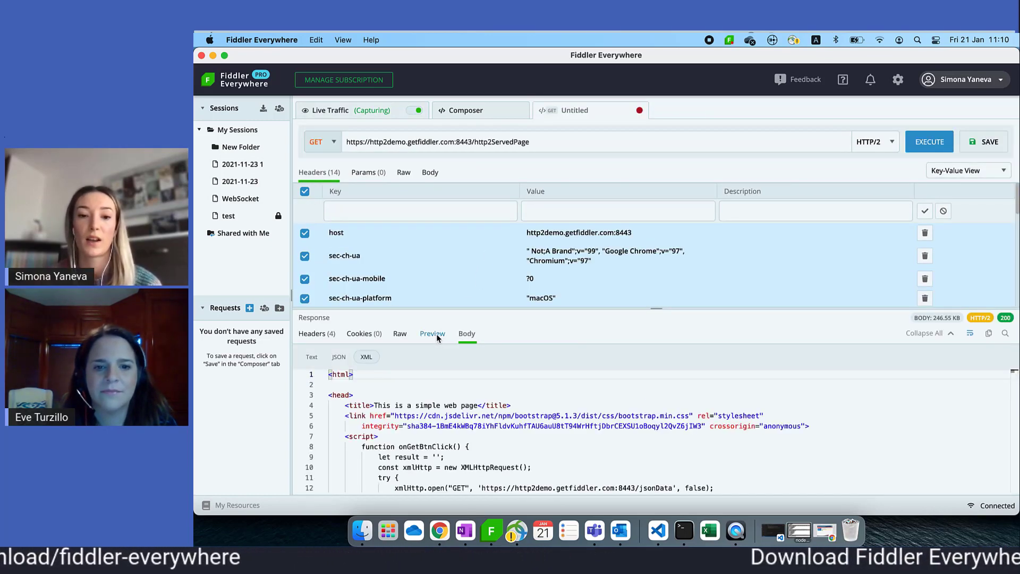
click(433, 333)
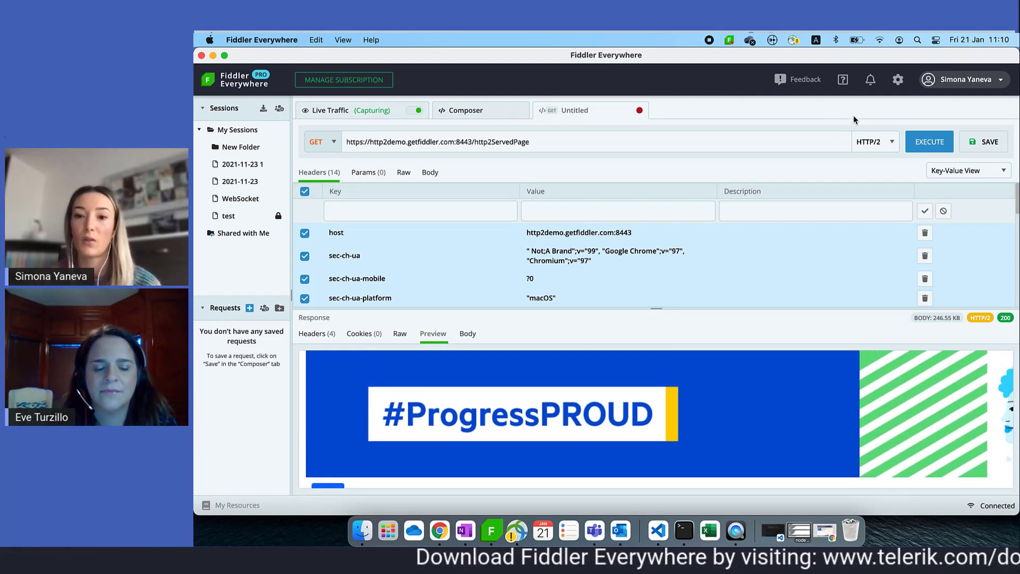
- Change the composed GET request's version to HTTP/1.1 and execute it
click(892, 144)
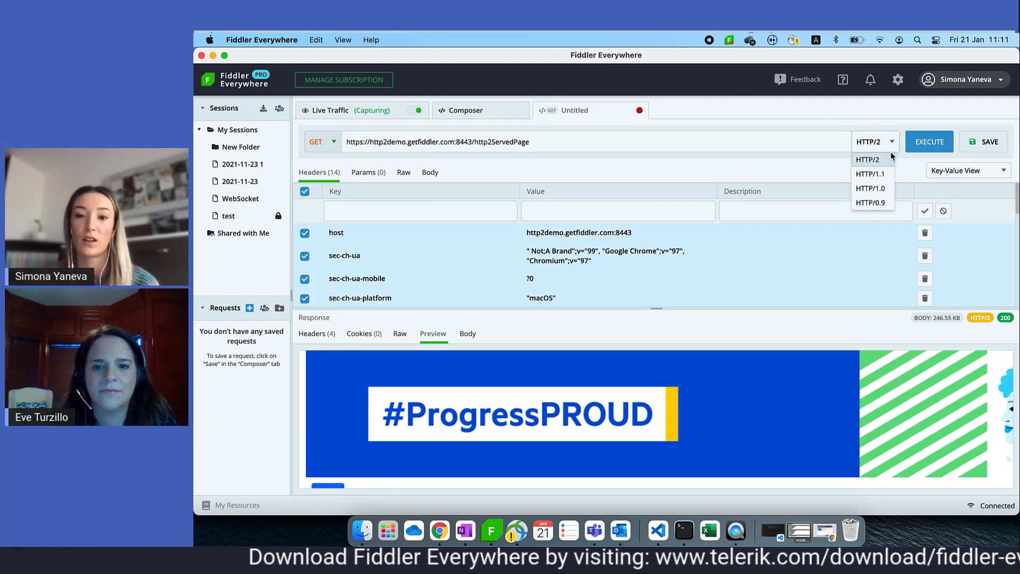
click(883, 176)
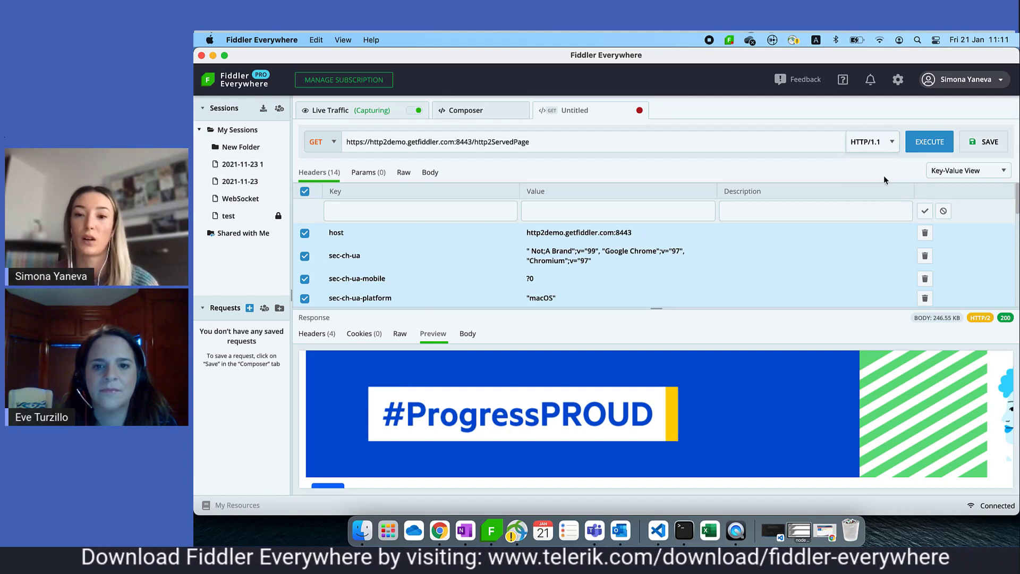
click(934, 145)
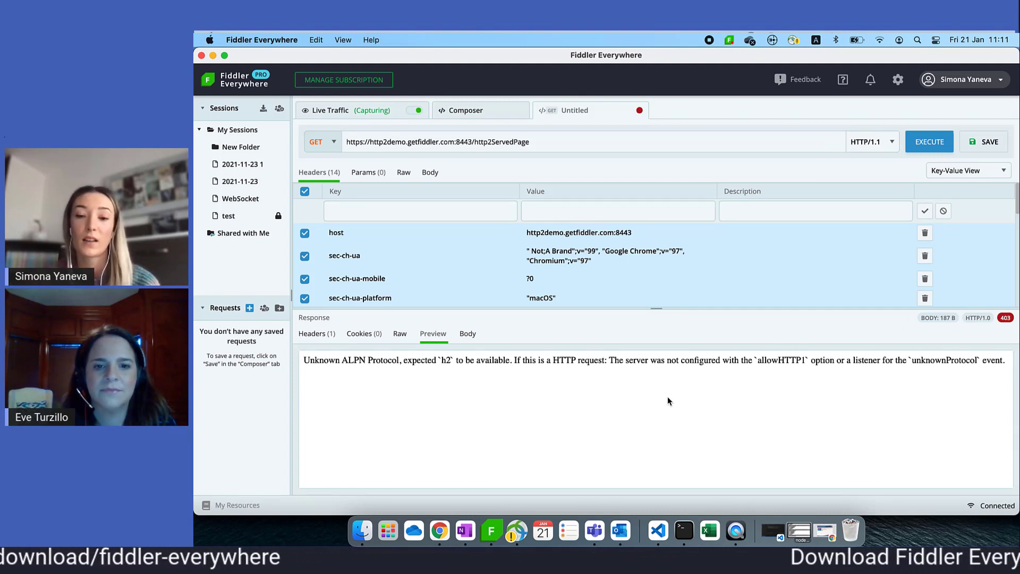
- Set the composed GET request back to HTTP/2 and execute it again
click(876, 142)
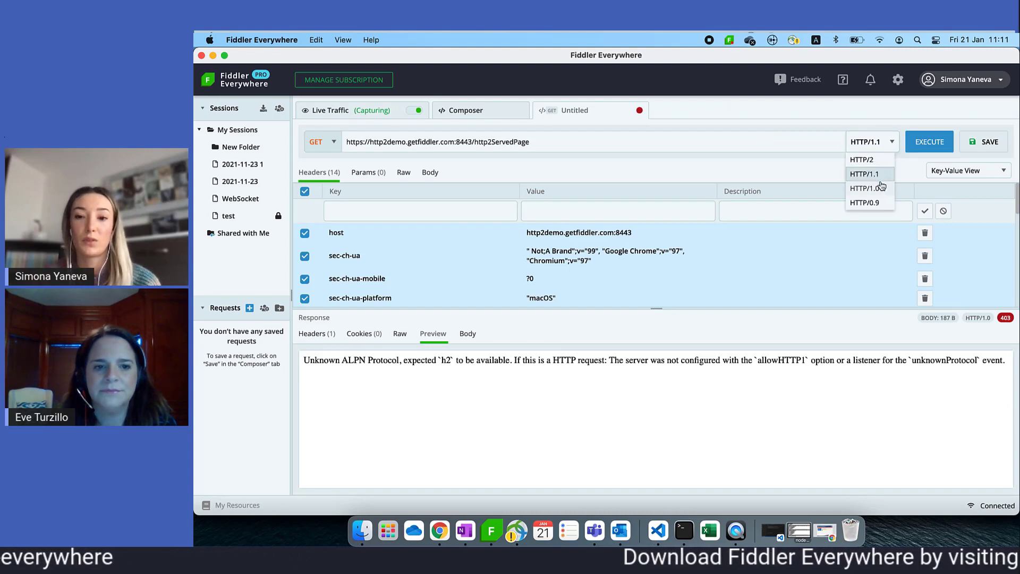
click(862, 159)
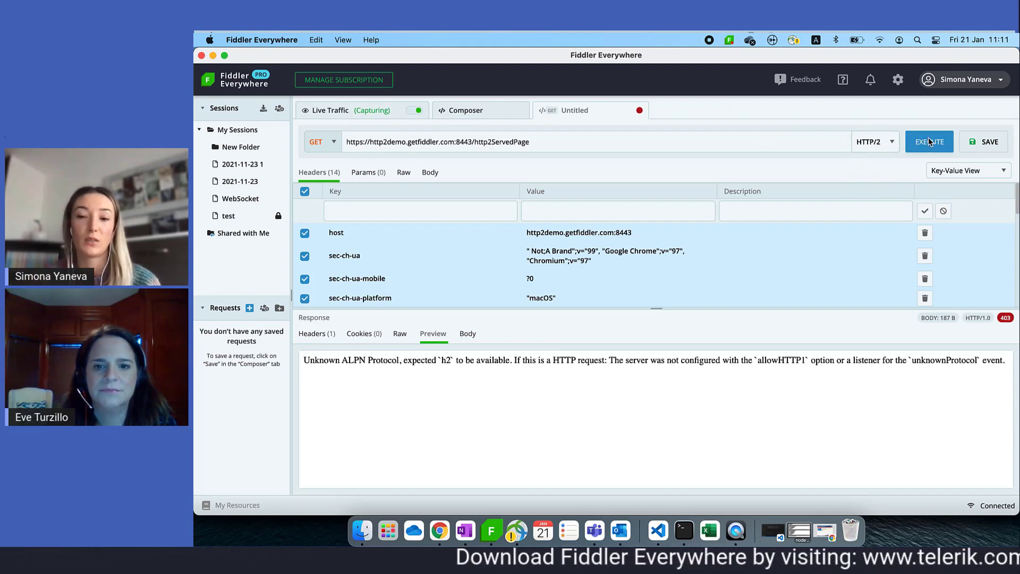
click(929, 141)
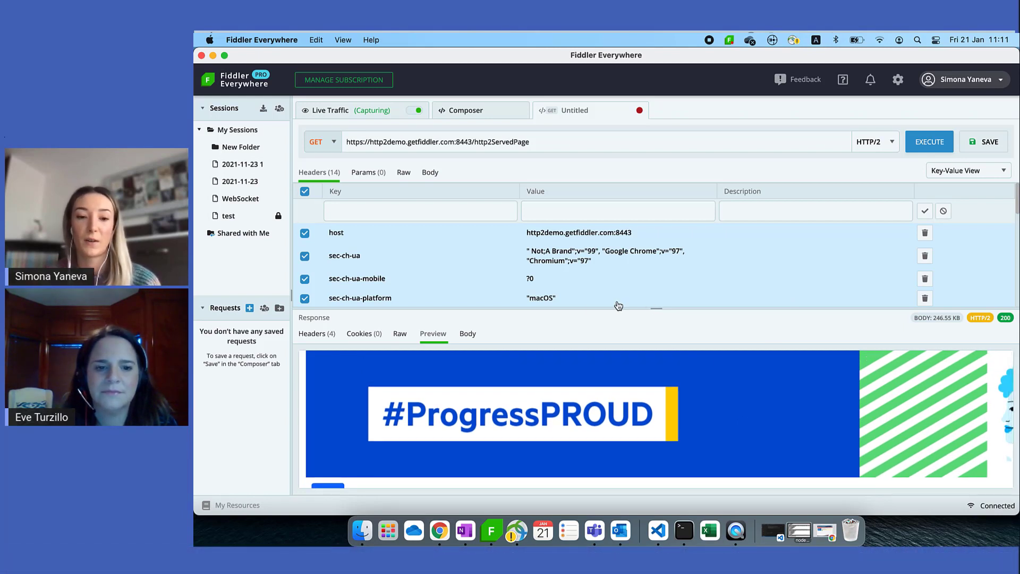
- Return to the live traffic and inspect the request and response of the first HTTP/2 GET session
click(386, 112)
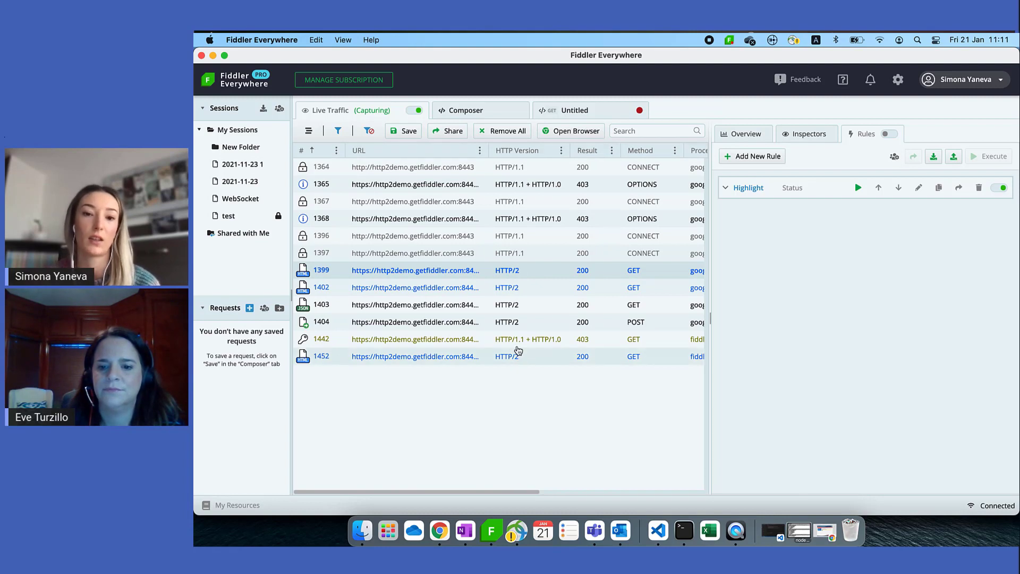
click(506, 274)
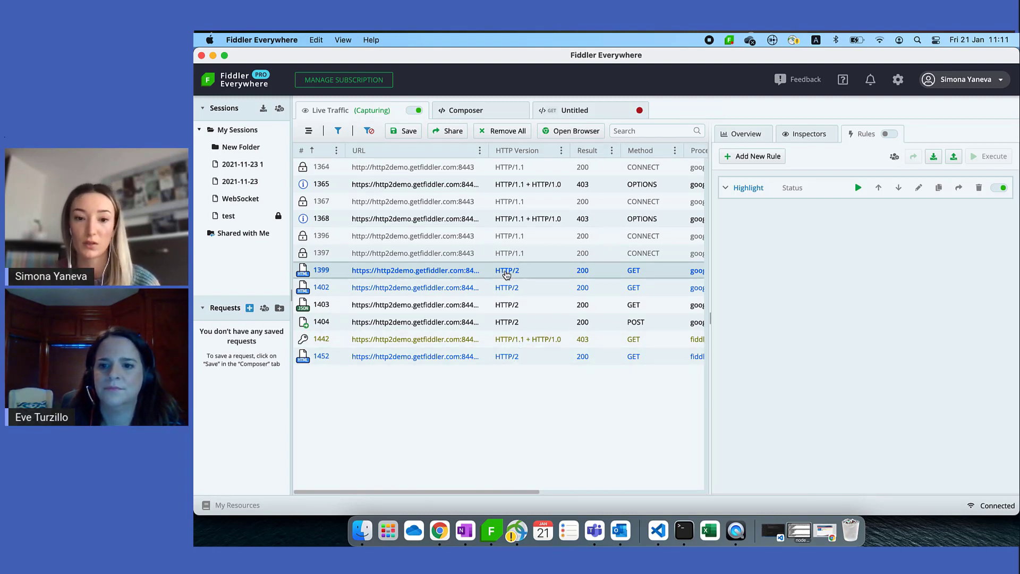
click(794, 134)
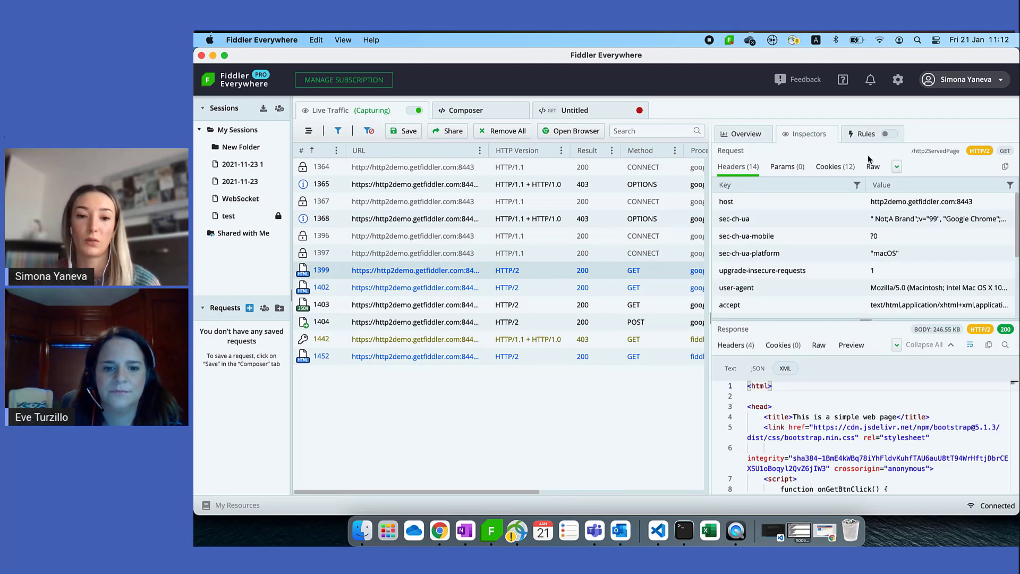
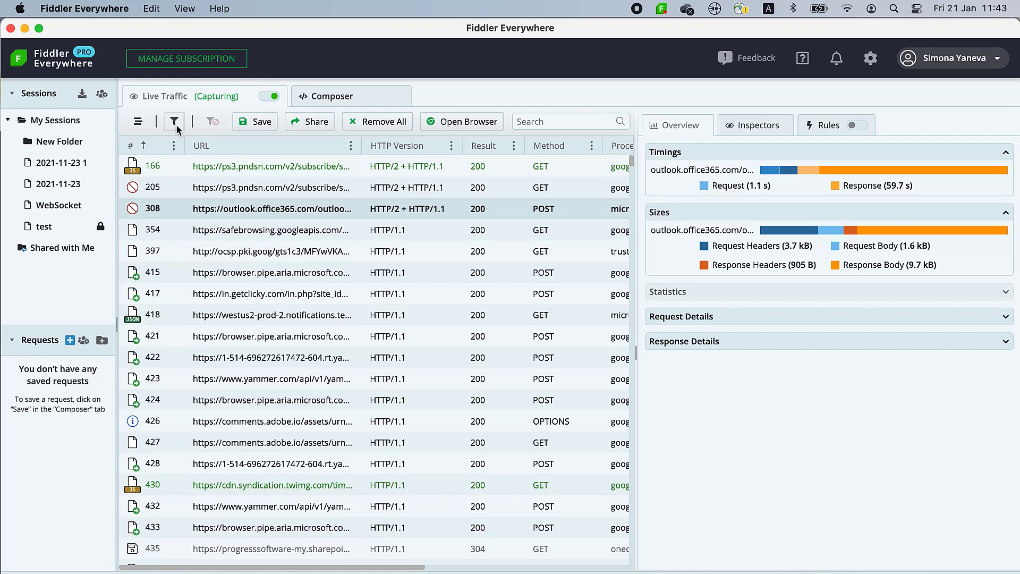
- Open the advanced filters for the live traffic and examine the available condition fields and the all, any or none matching options
click(175, 122)
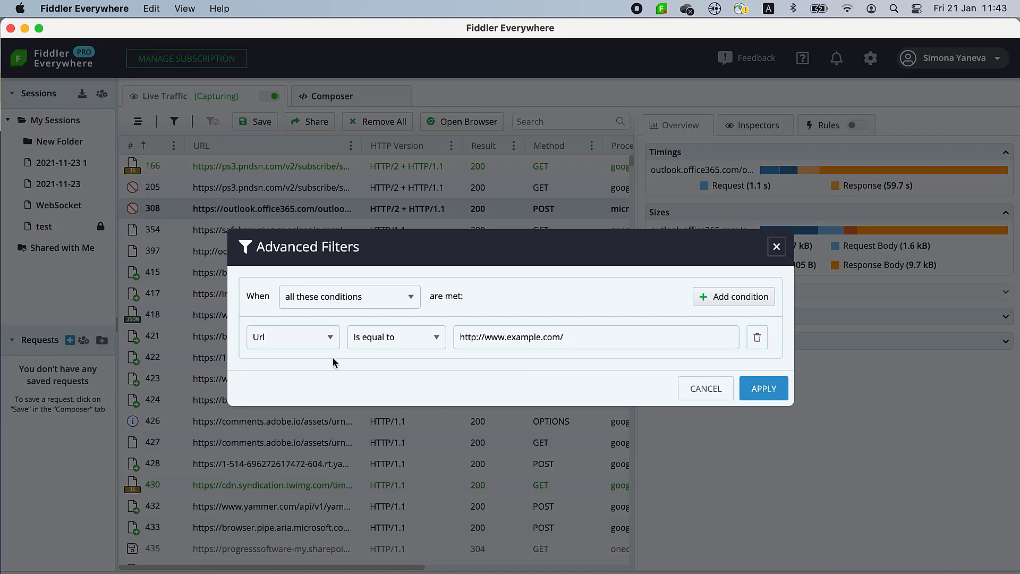
click(306, 334)
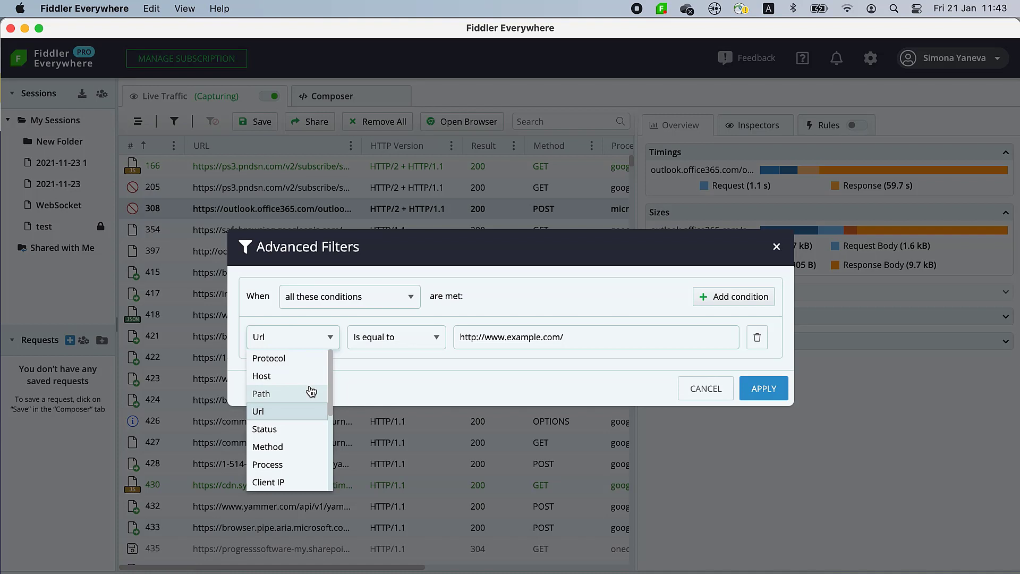
scroll(308, 426, down, 3)
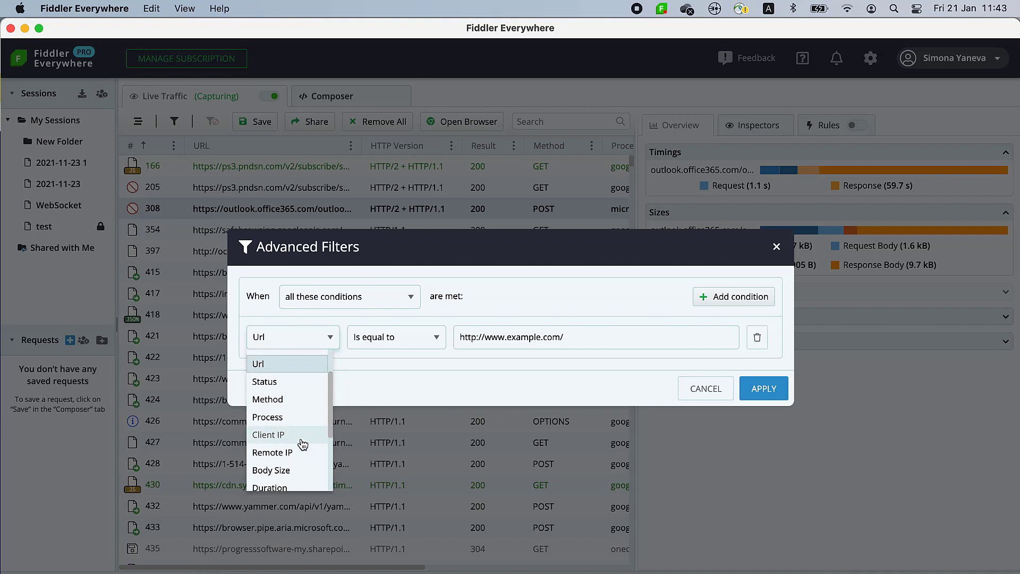
scroll(302, 444, down, 4)
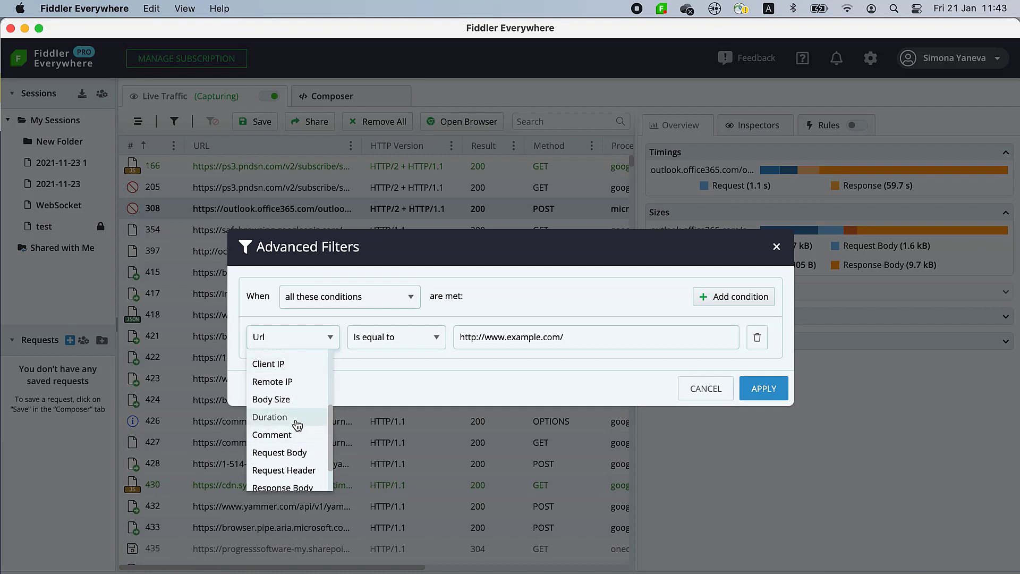
scroll(297, 425, down, 2)
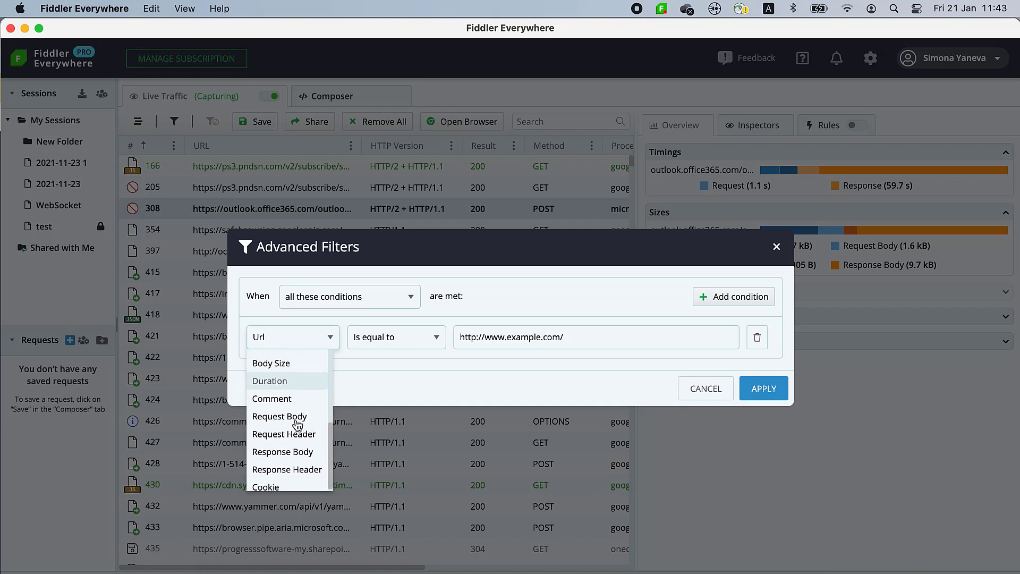
scroll(298, 425, up, 4)
scroll(295, 424, up, 4)
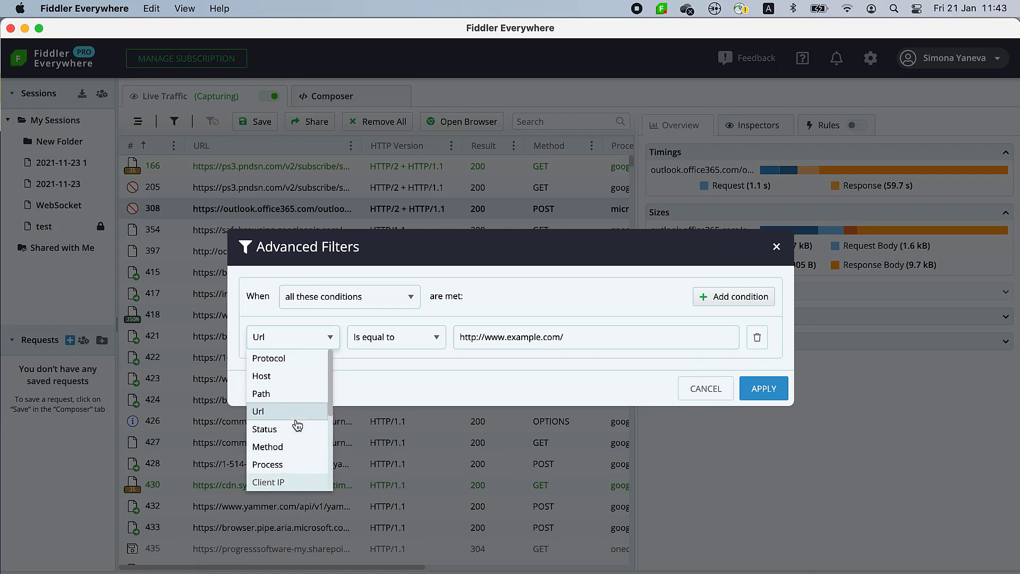
click(354, 365)
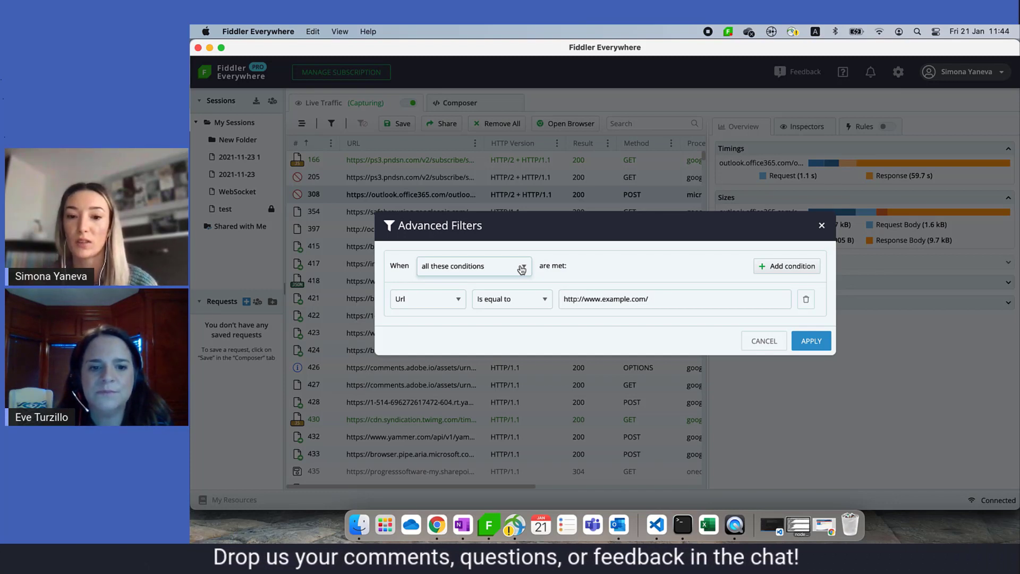
click(521, 269)
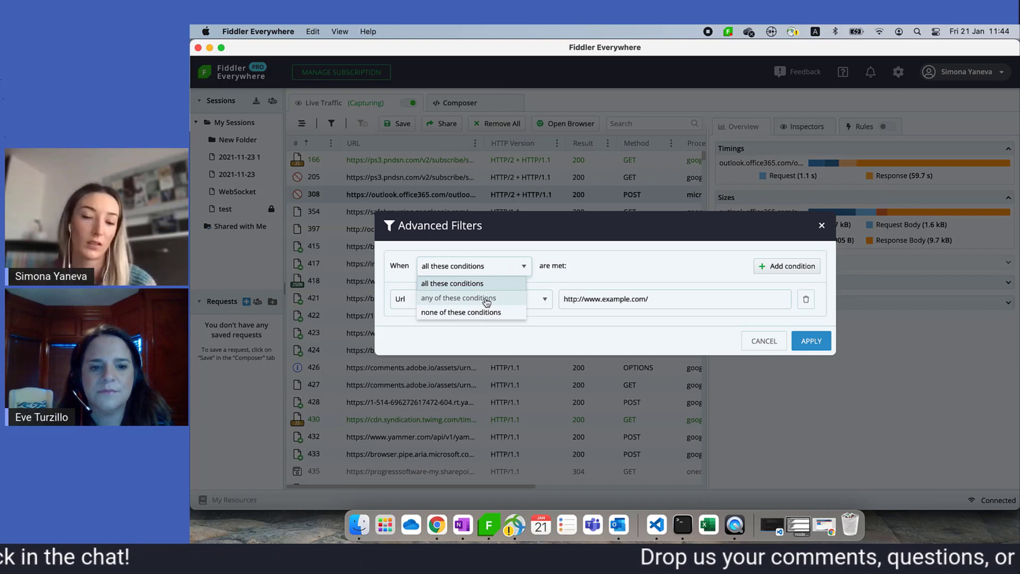
click(527, 267)
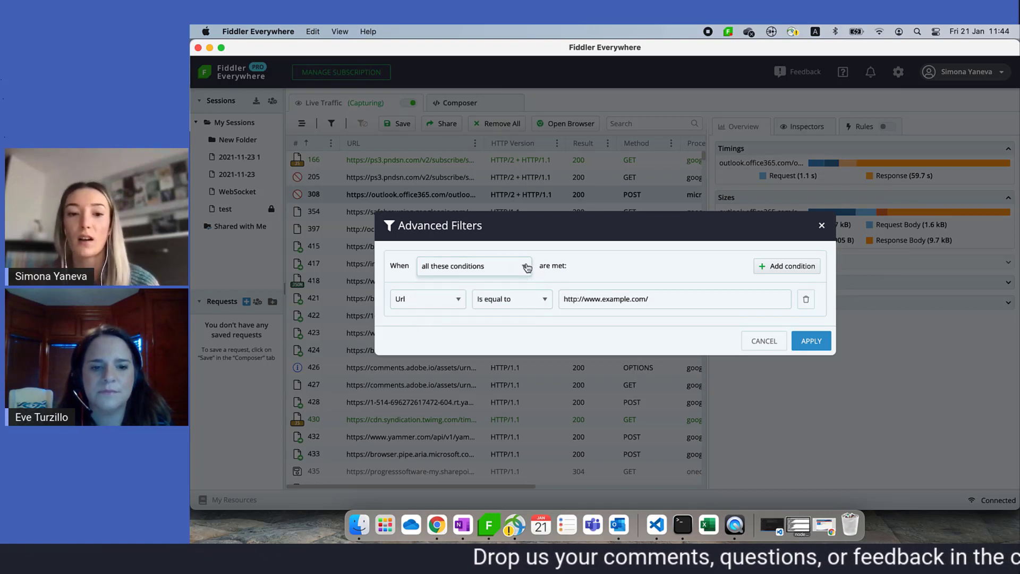
- Filter the live traffic to sessions whose URL contains "telerik"
click(545, 299)
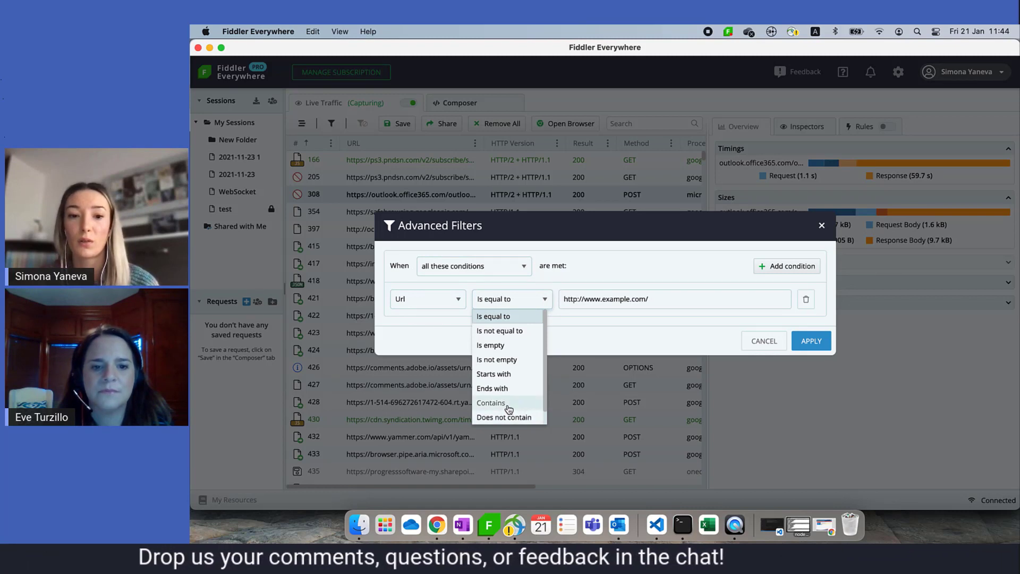
click(509, 408)
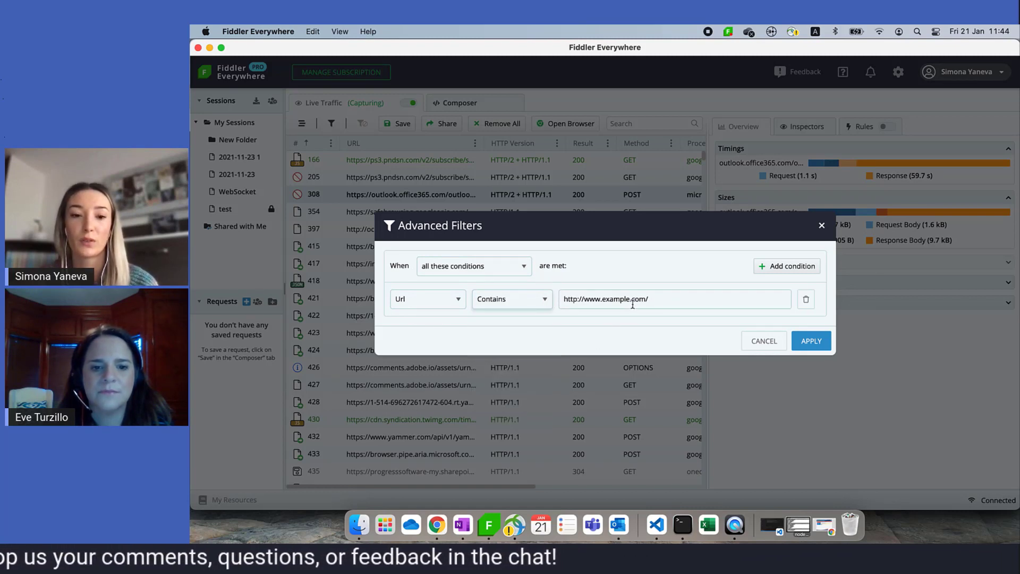
drag(649, 299, 556, 300)
text(telerik)
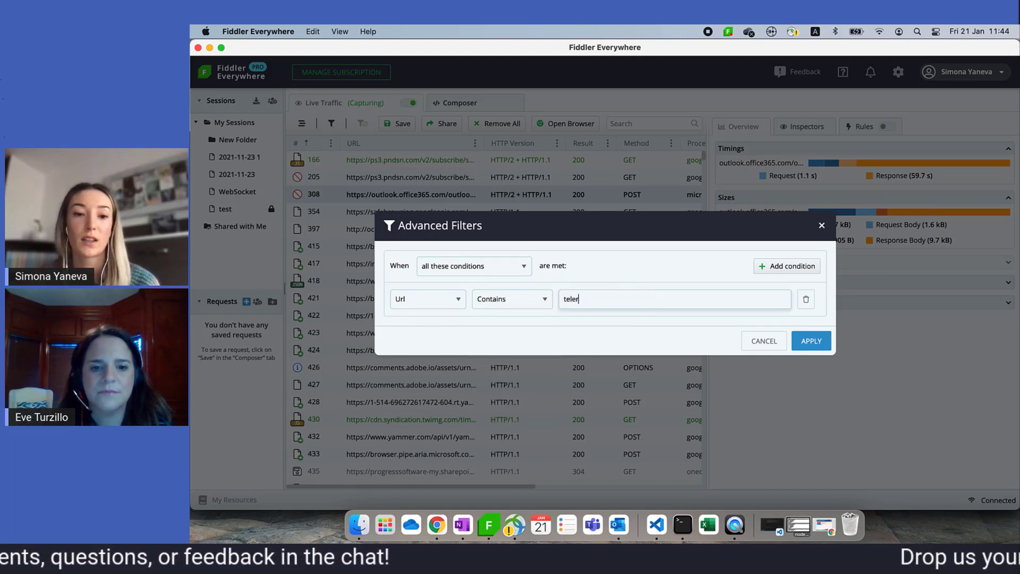
click(811, 341)
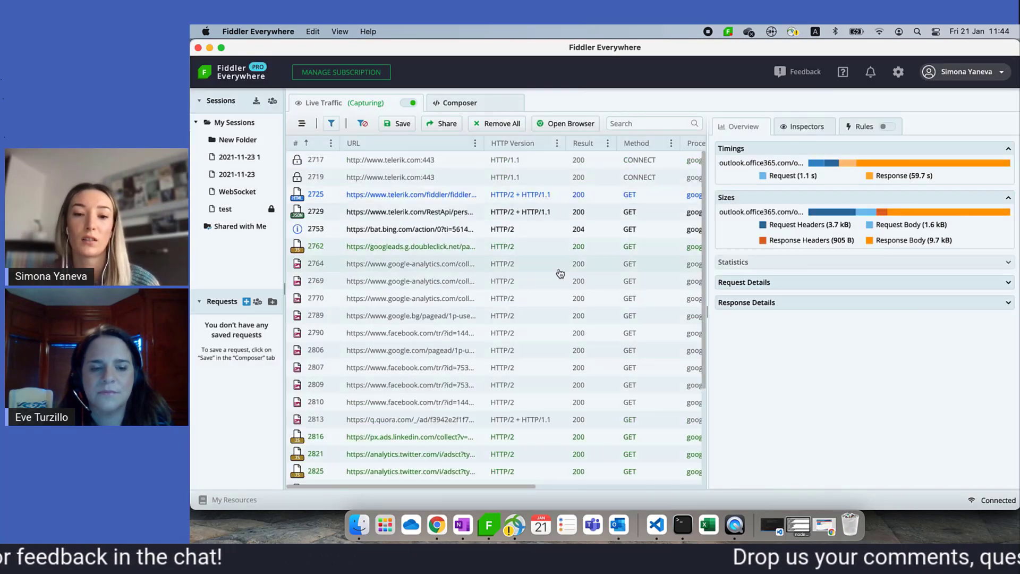
scroll(465, 375, up, 3)
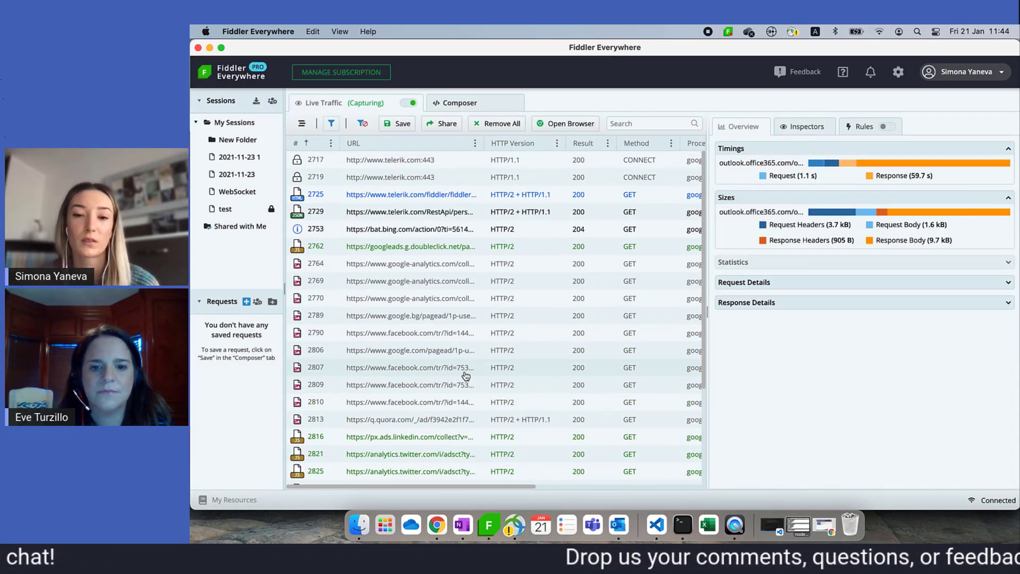
- Add a second filter condition requiring a body size greater than 35 and apply it to the live traffic
click(332, 124)
click(772, 264)
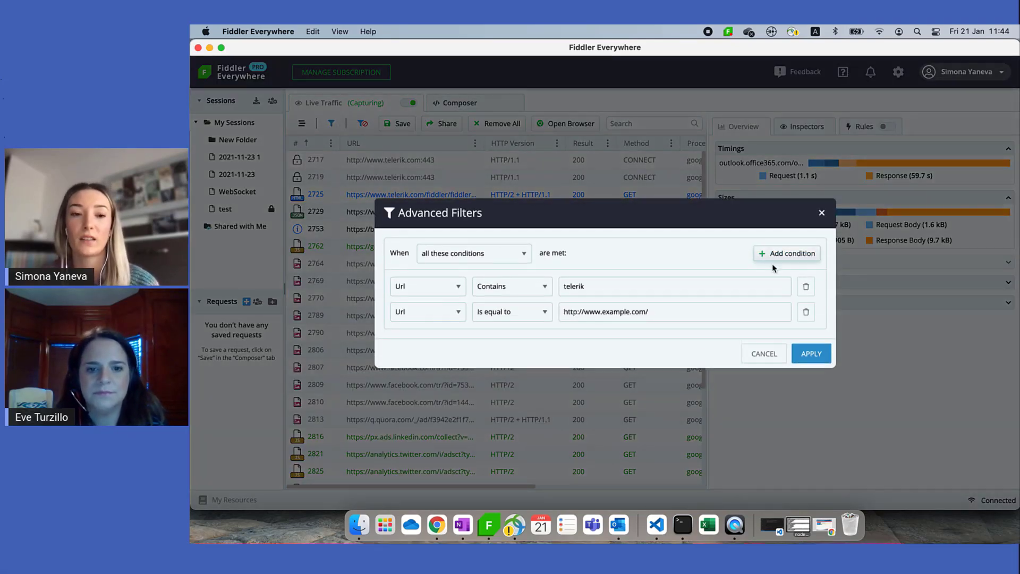
click(453, 319)
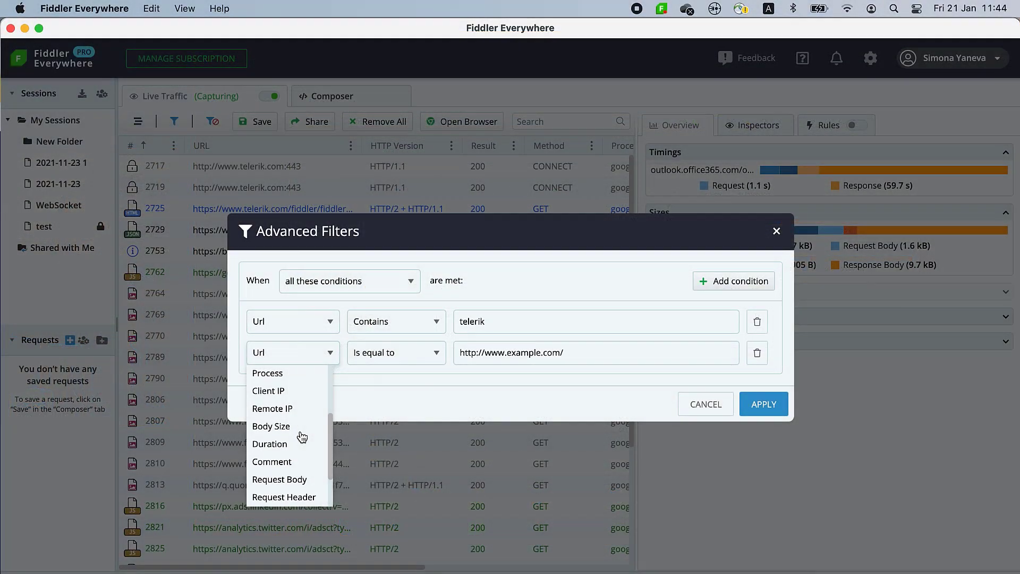
click(294, 425)
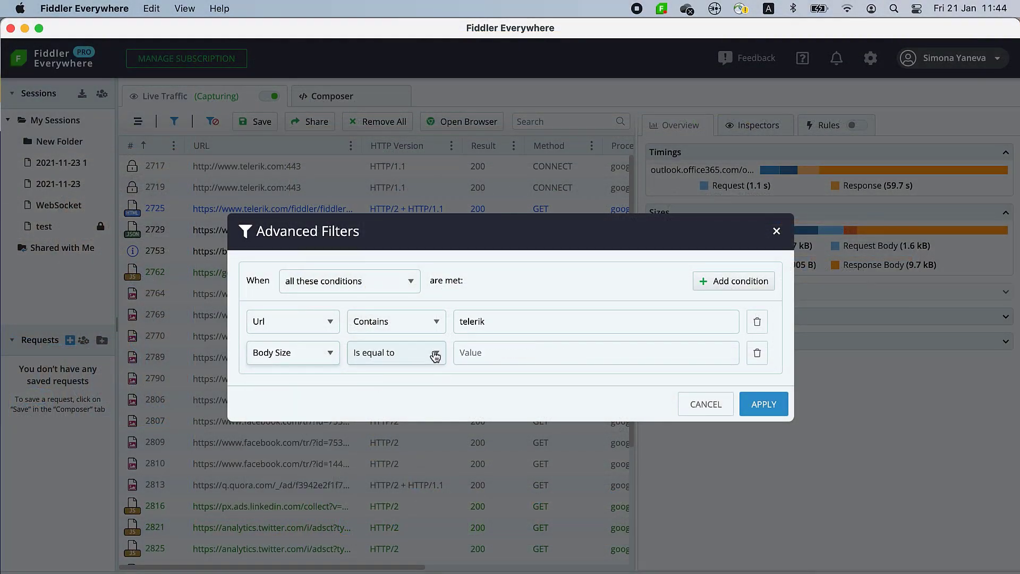
click(433, 354)
scroll(398, 444, down, 2)
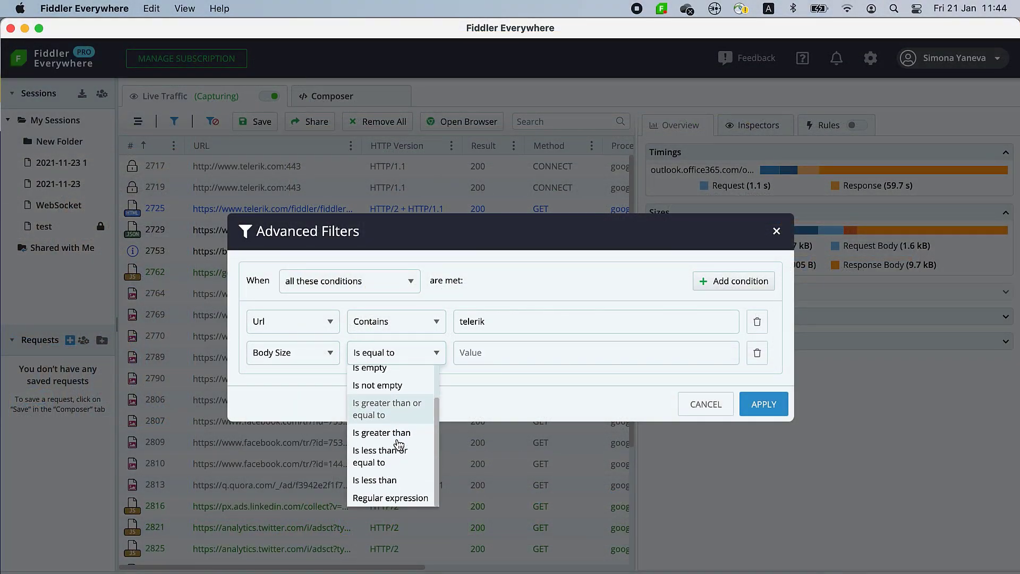
click(396, 428)
click(486, 352)
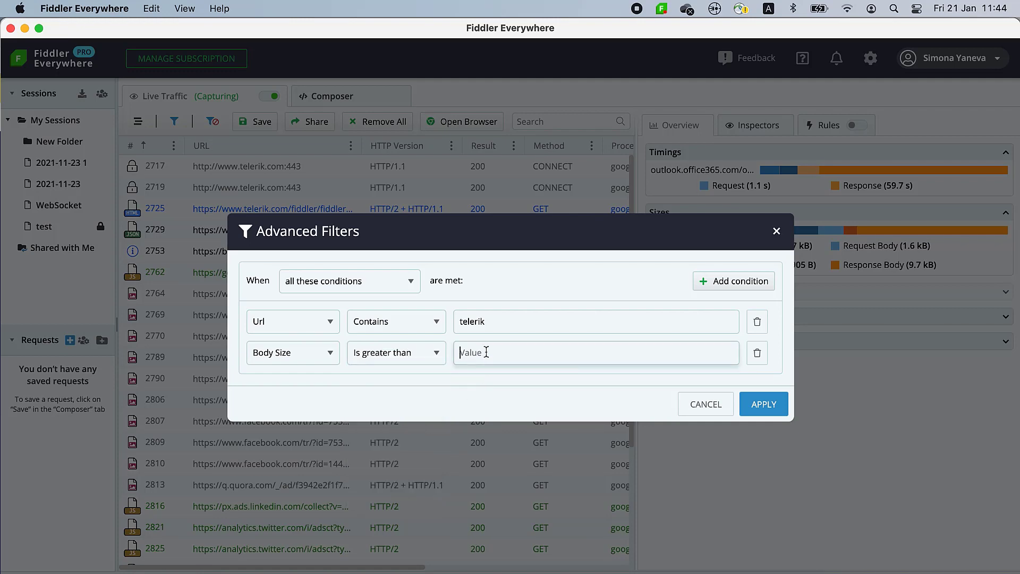
click(762, 414)
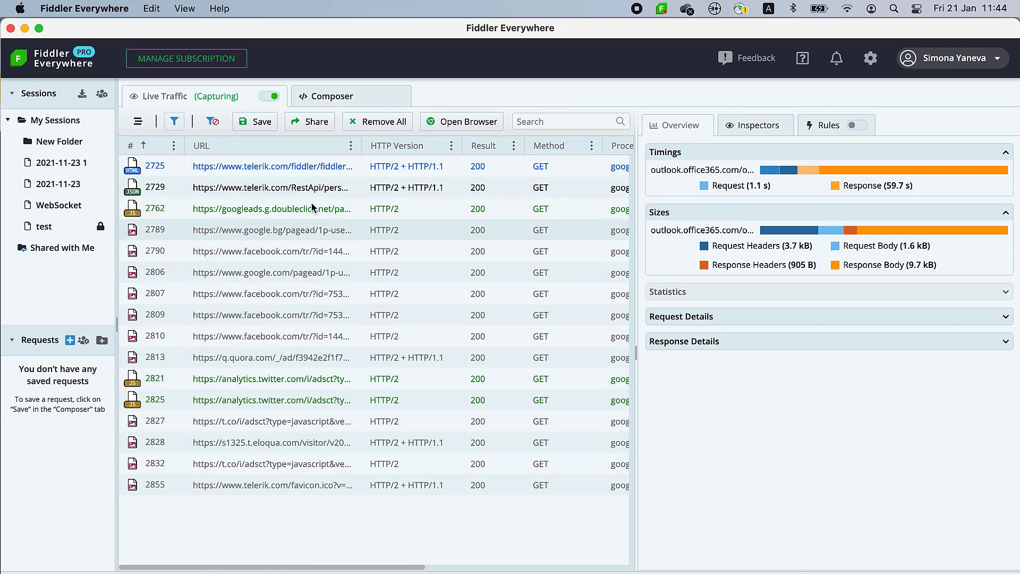
- Add a third advanced filter condition on the response header Content-Type
click(174, 122)
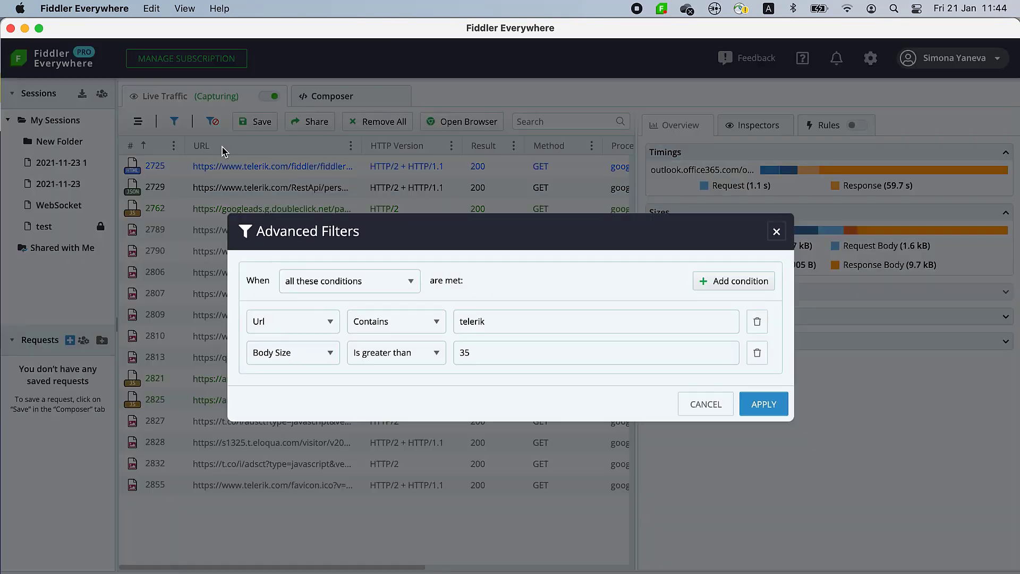
click(714, 280)
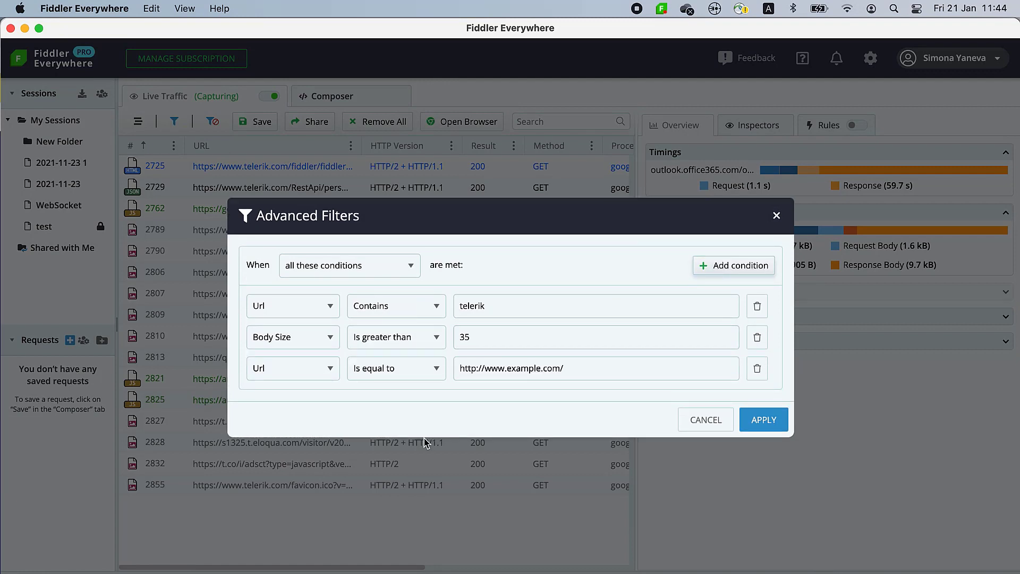
click(326, 369)
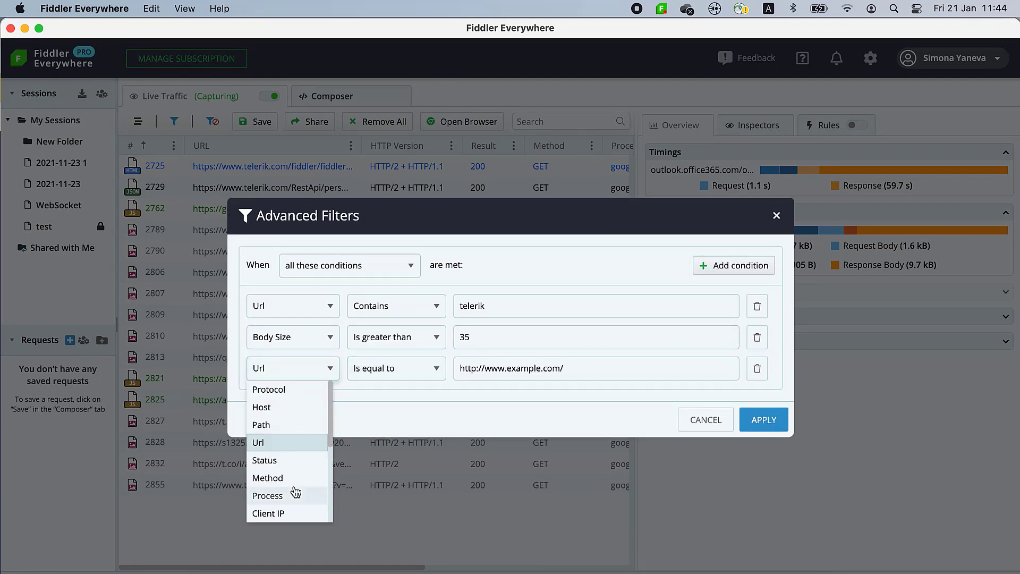
scroll(296, 492, down, 5)
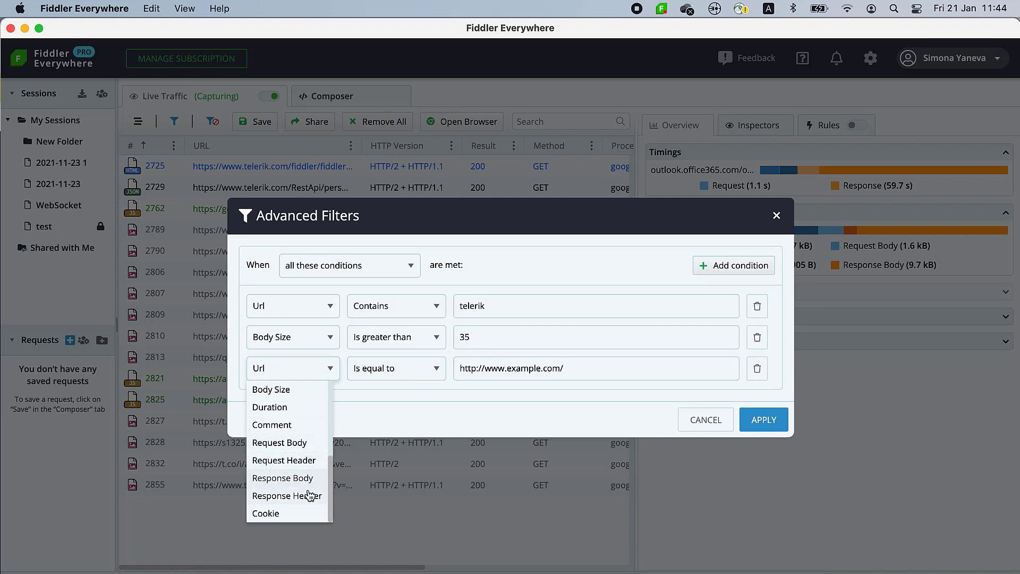
click(310, 495)
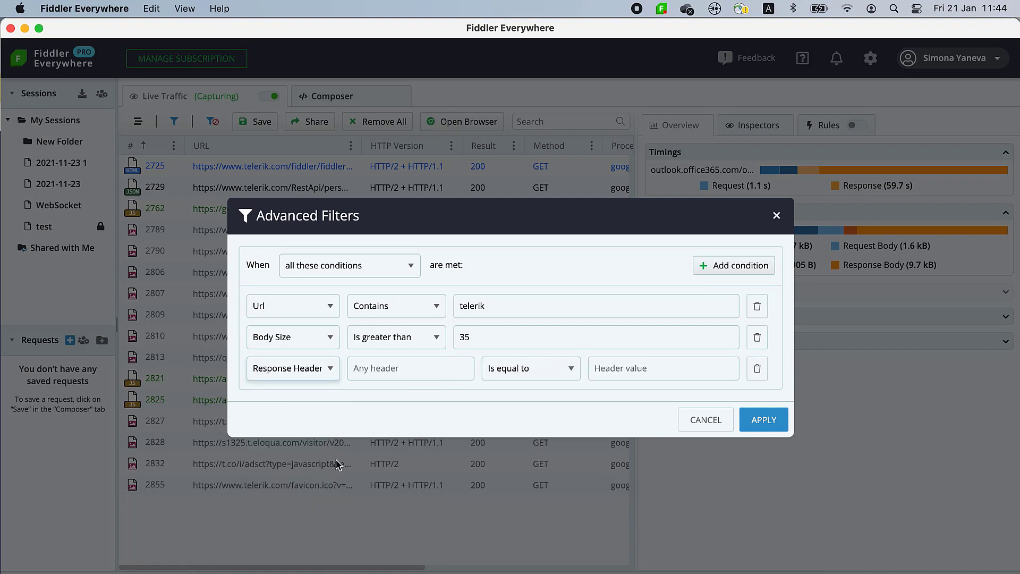
click(460, 365)
text(c)
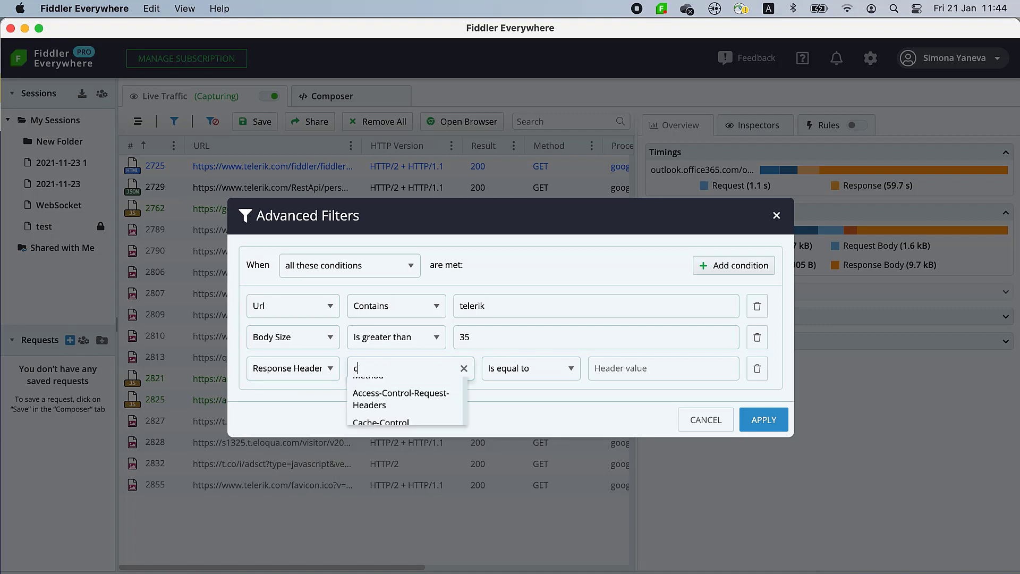
text(onte)
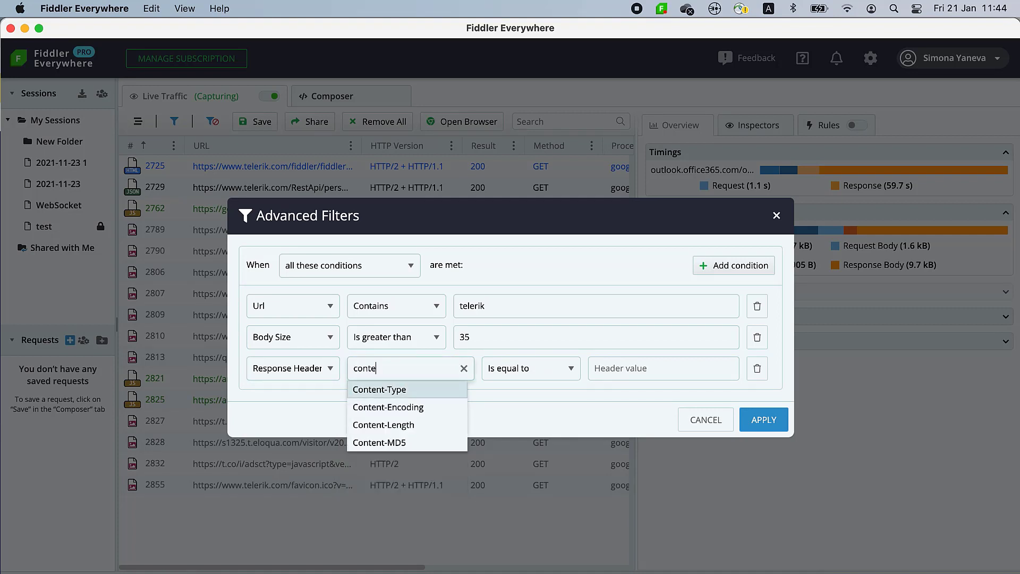
click(429, 395)
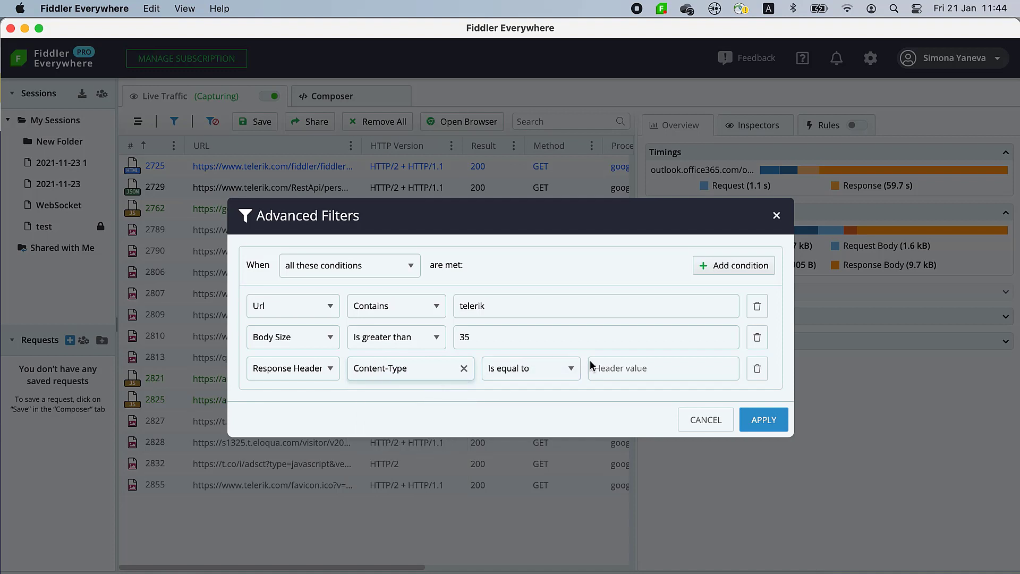
- Make the Content-Type condition match values that start with "image" and apply the filters to the live traffic
click(510, 370)
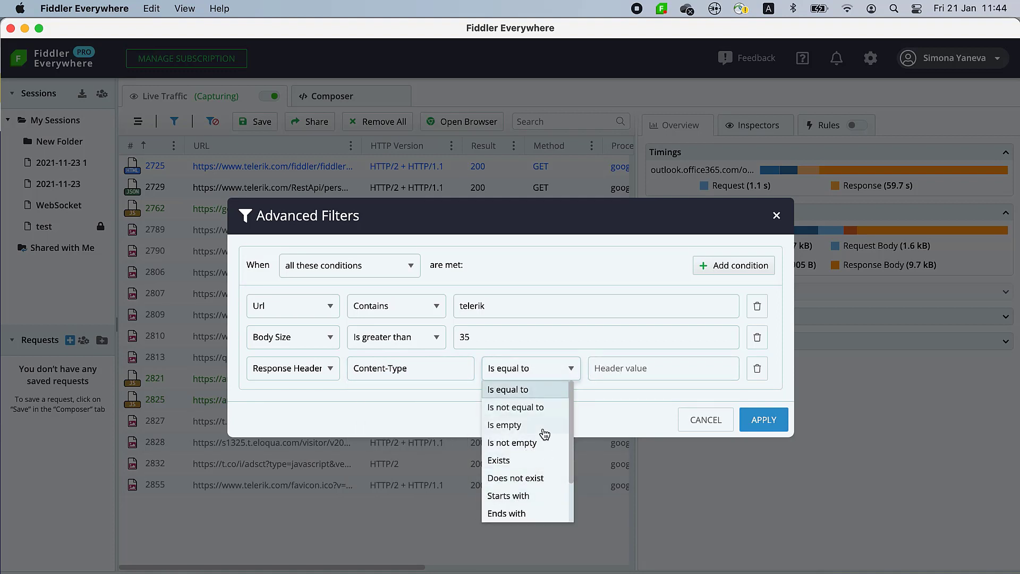
scroll(528, 475, down, 1)
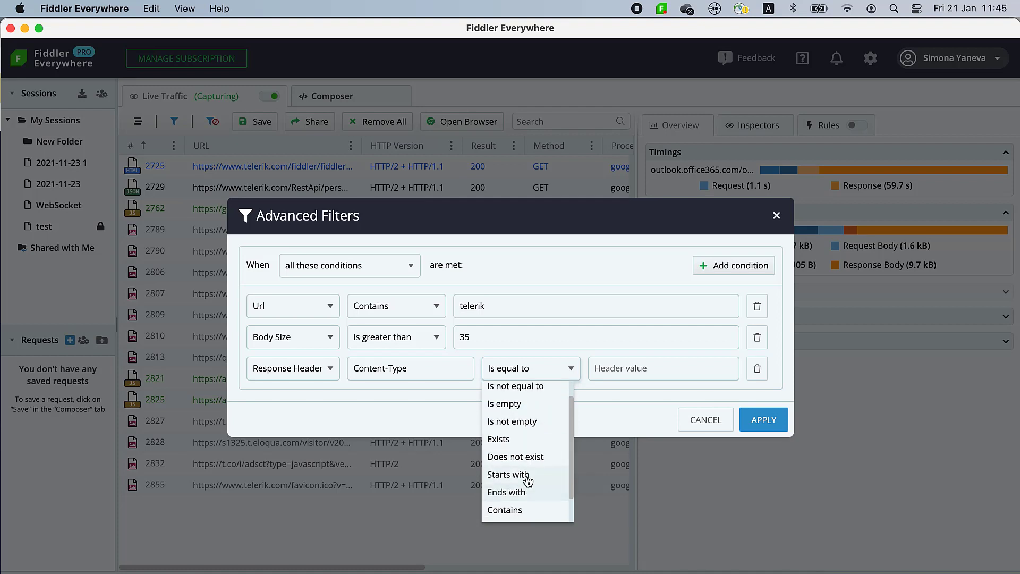
click(527, 478)
click(623, 372)
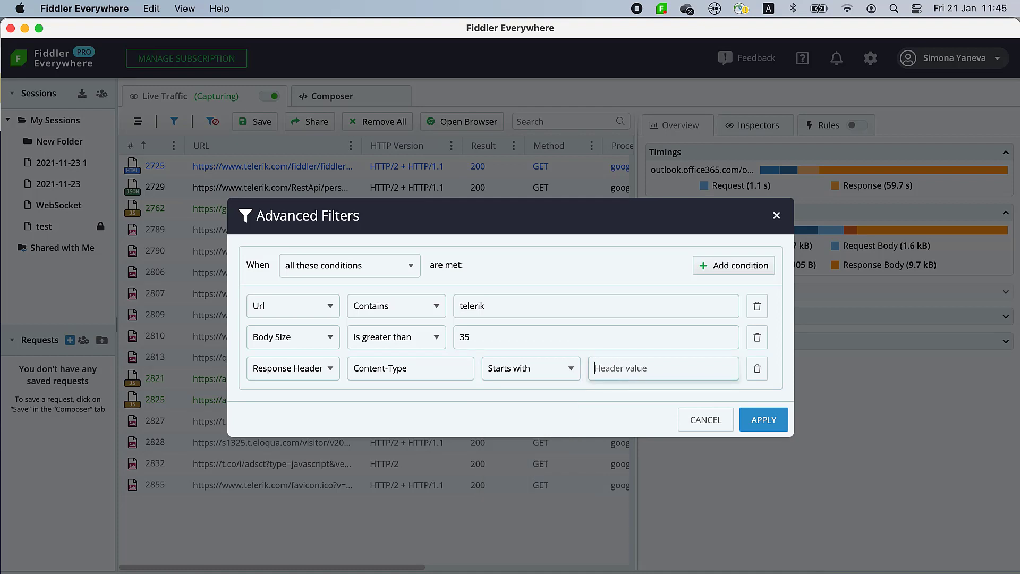
text(image)
click(760, 419)
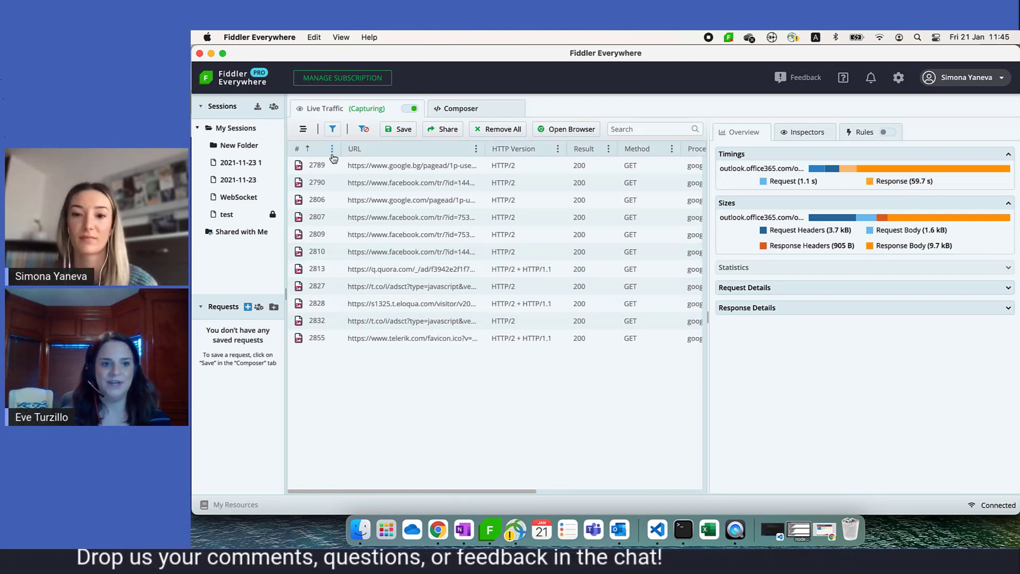
- Review the applied advanced filter conditions and clear all filters from the live traffic
click(333, 130)
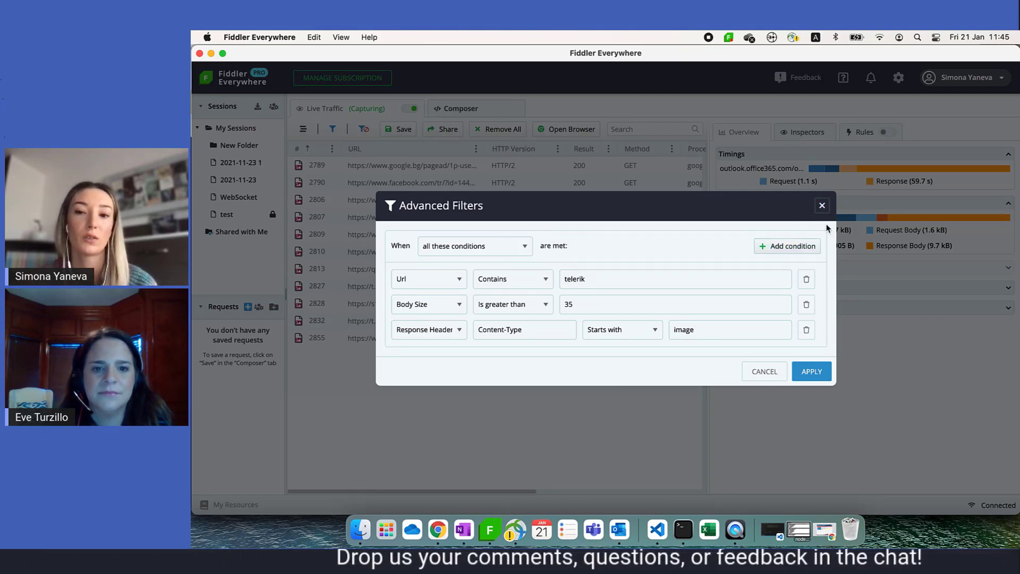
click(823, 207)
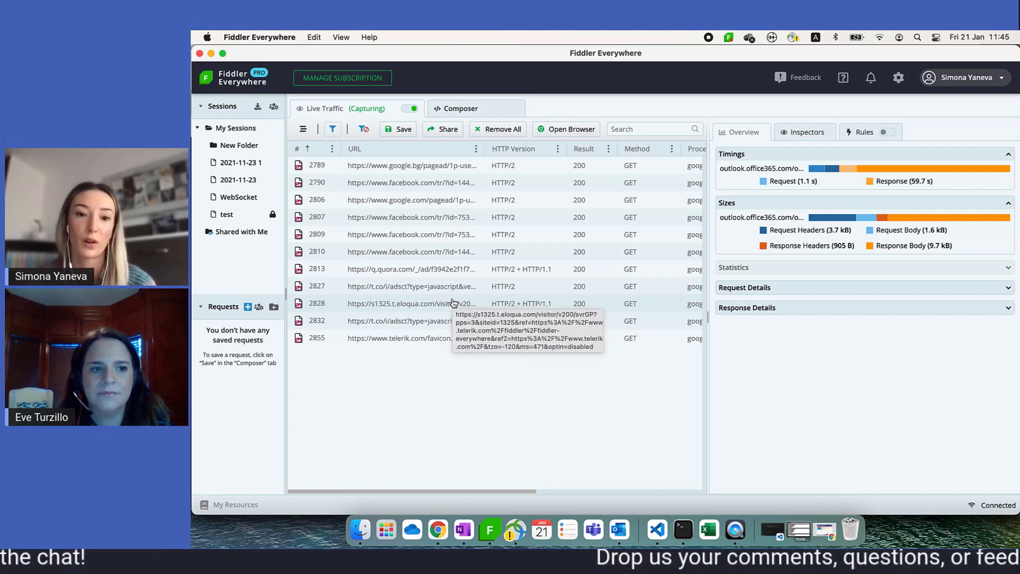
click(361, 129)
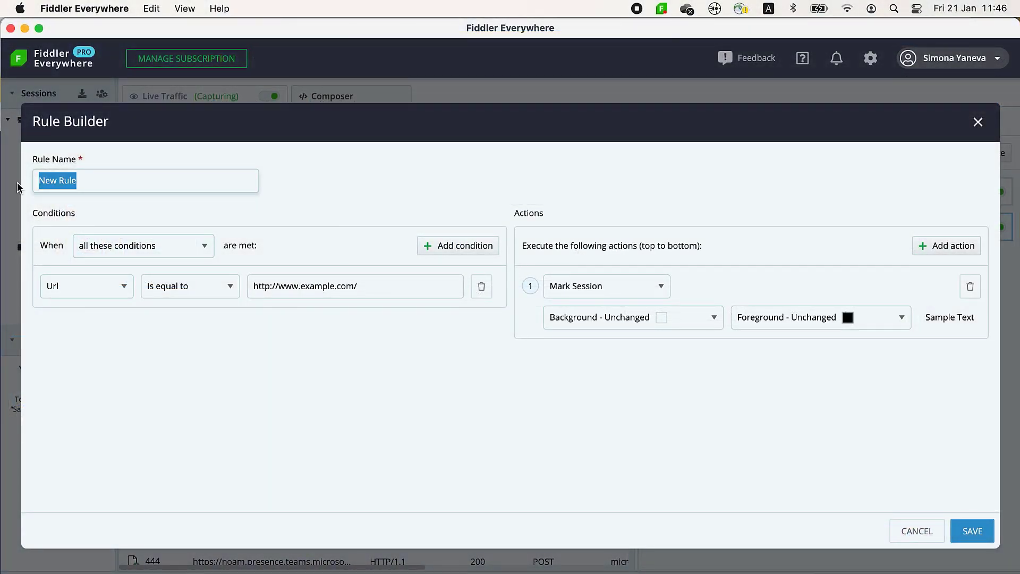
- Name the new rule "Telerik" and set its condition to URL contains "telerik"
text(Telerik)
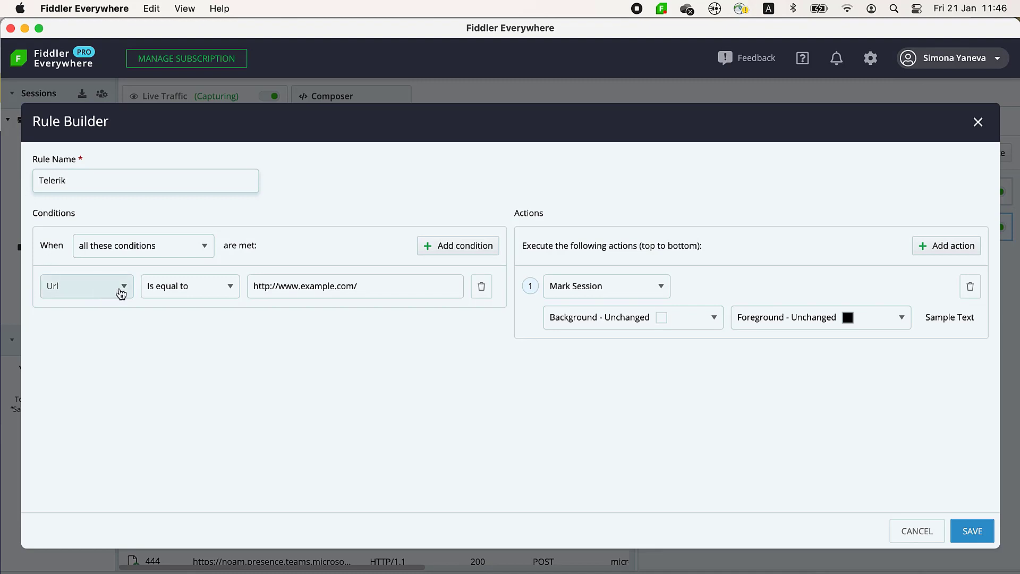
click(164, 341)
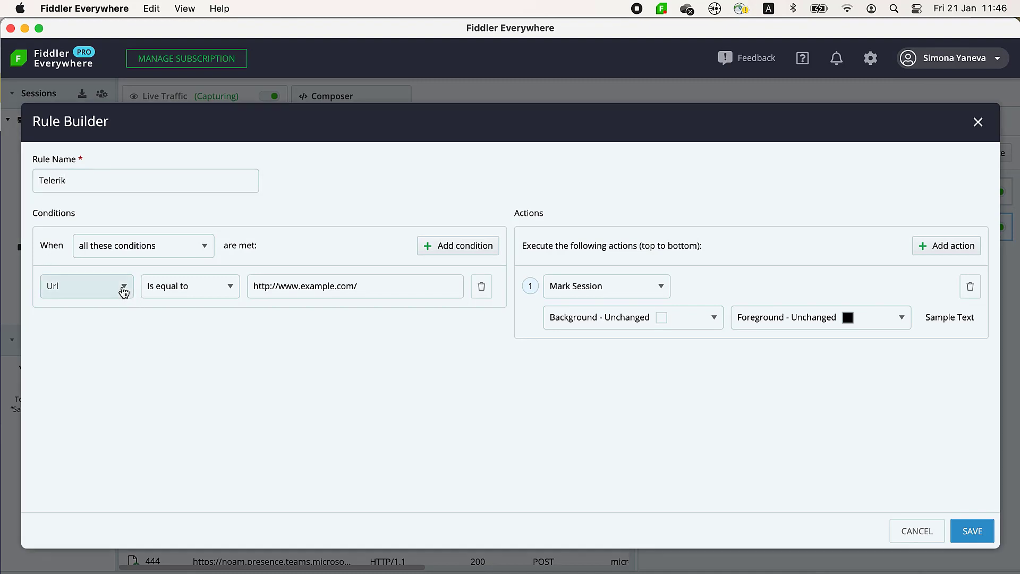
click(228, 287)
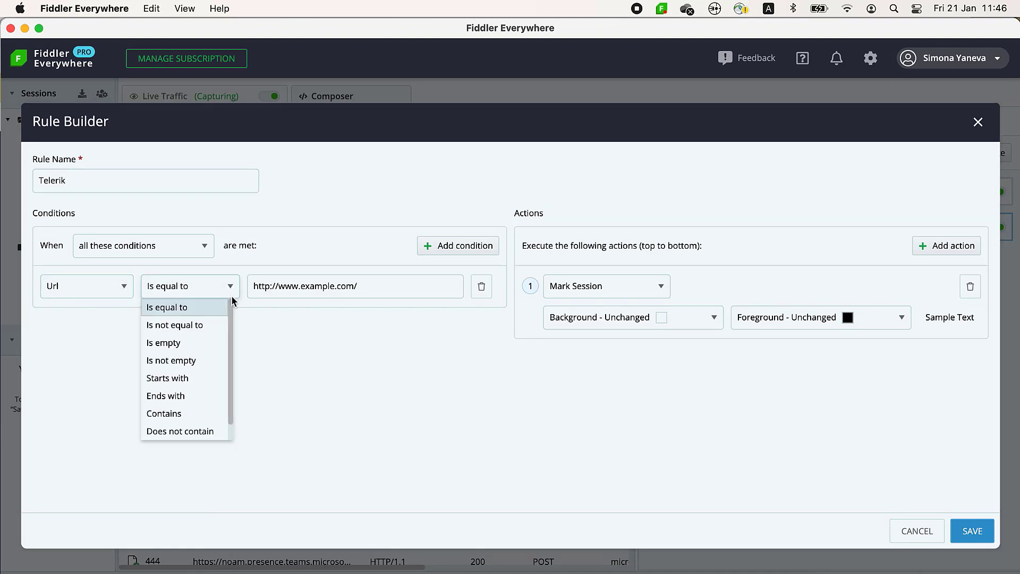
click(193, 417)
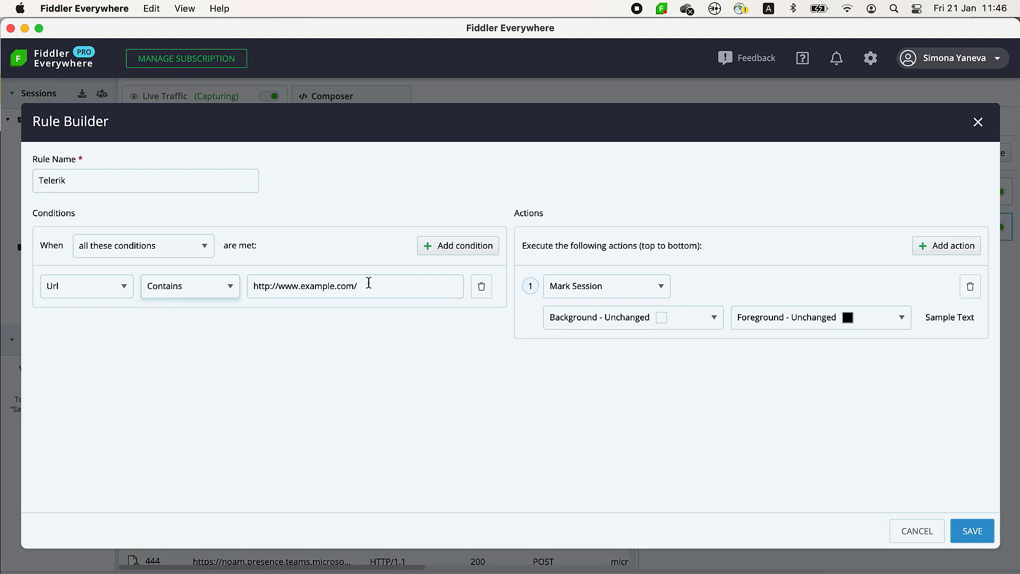
drag(369, 283, 245, 285)
text(telerik)
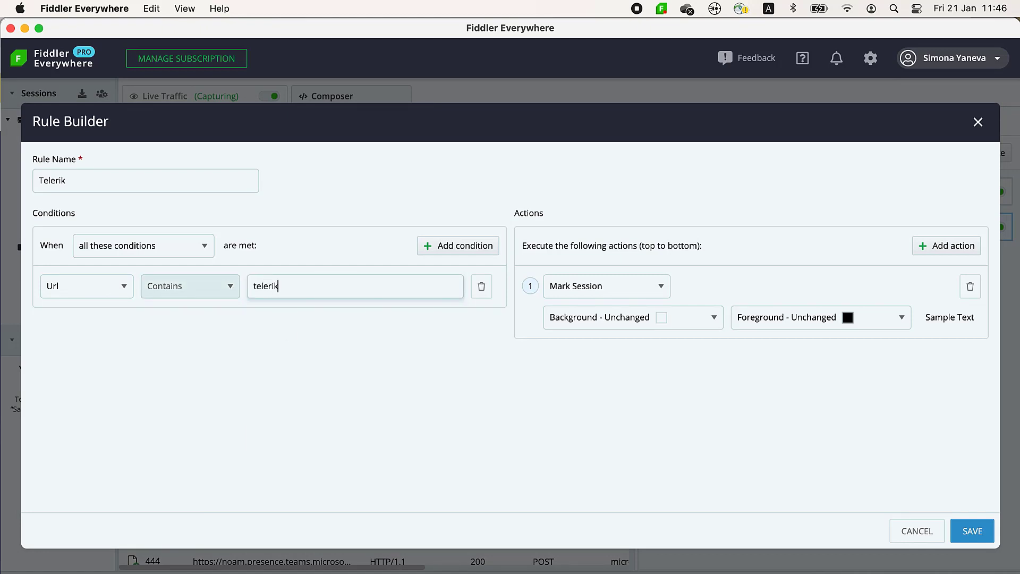
- Set the rule's action to Do Not Capture and save the rule
click(657, 292)
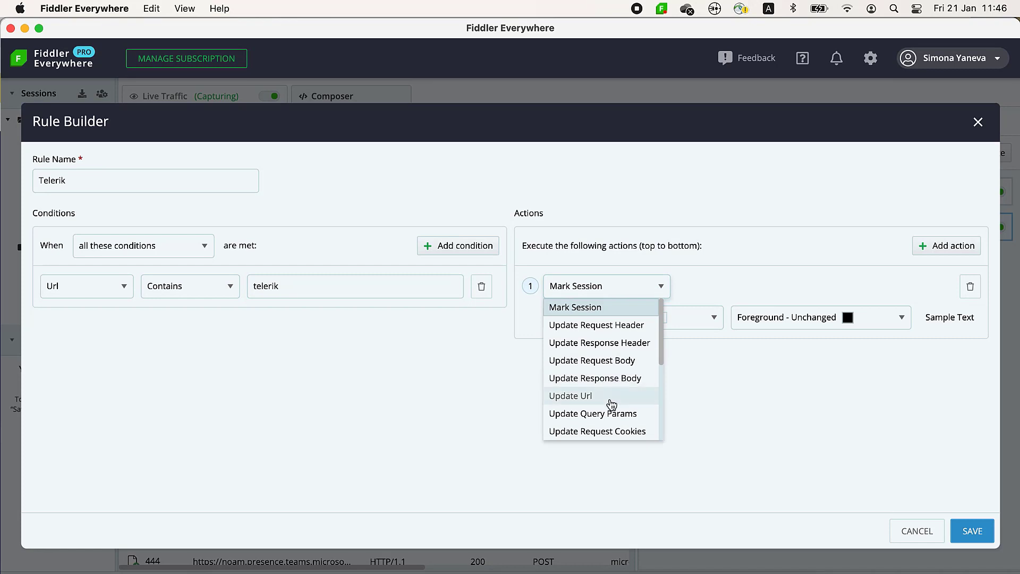
scroll(611, 405, down, 5)
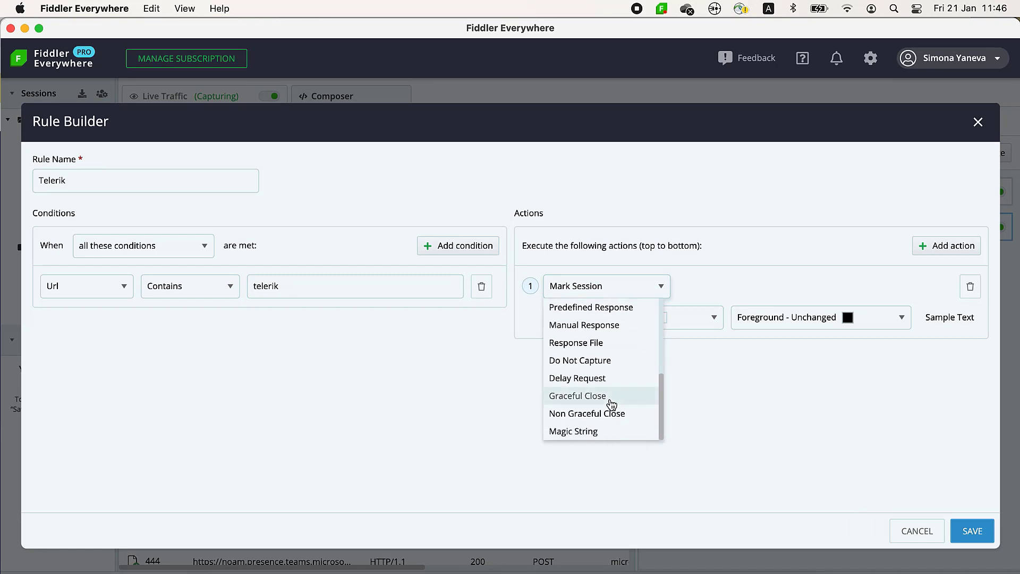
click(604, 361)
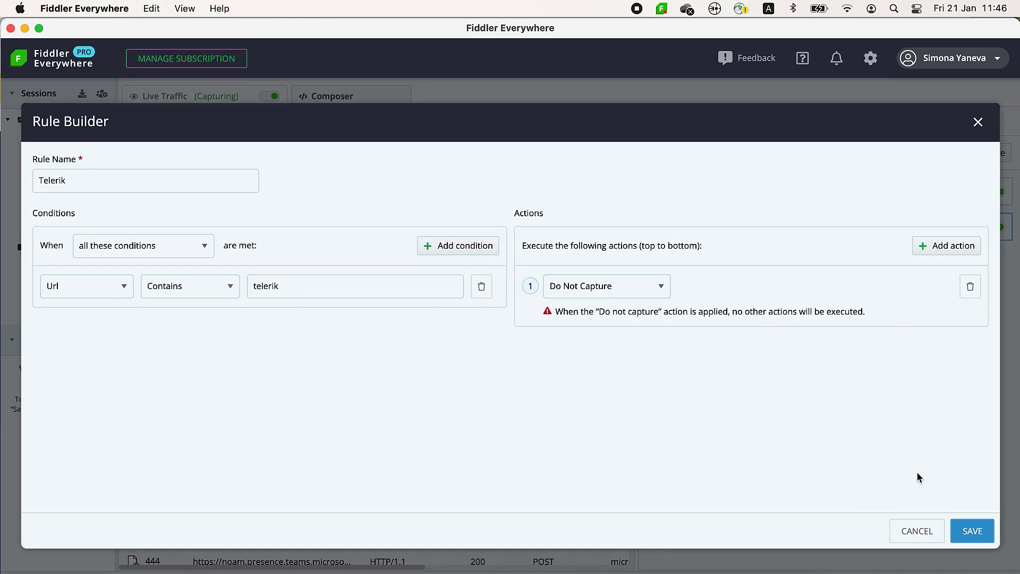
click(975, 534)
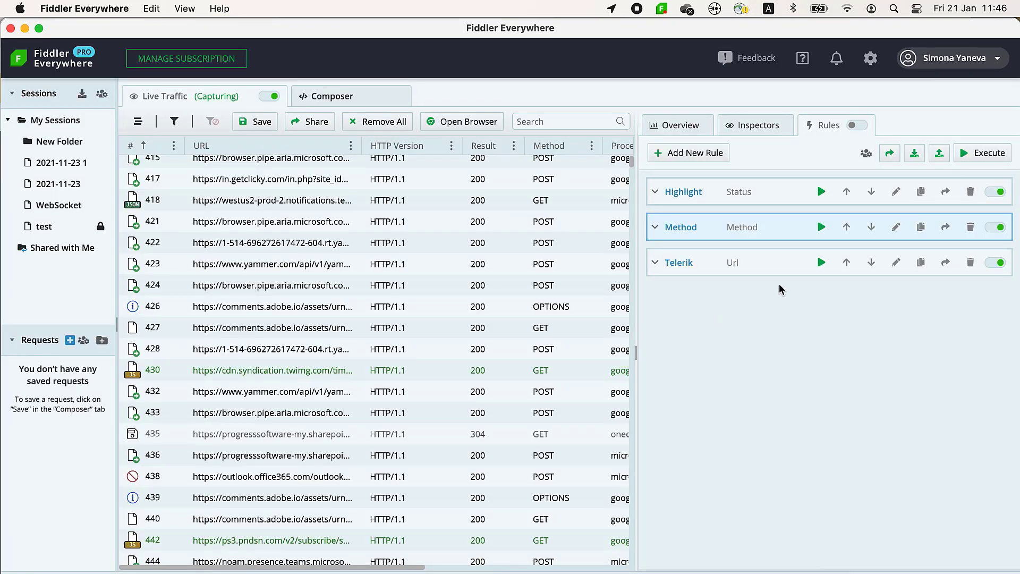
- Execute the Telerik rule on the already captured live traffic sessions
scroll(453, 435, down, 5)
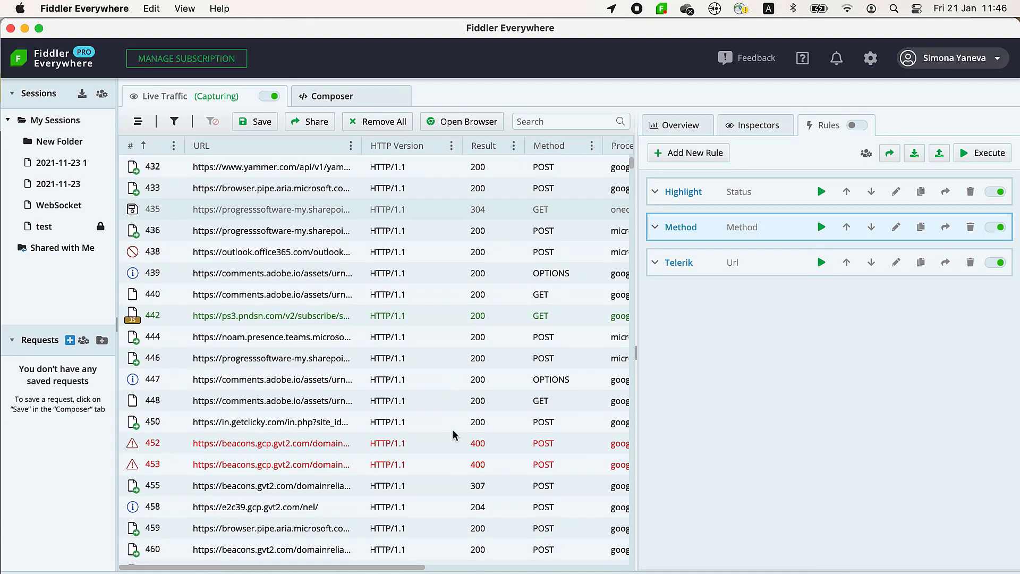
scroll(453, 435, down, 4)
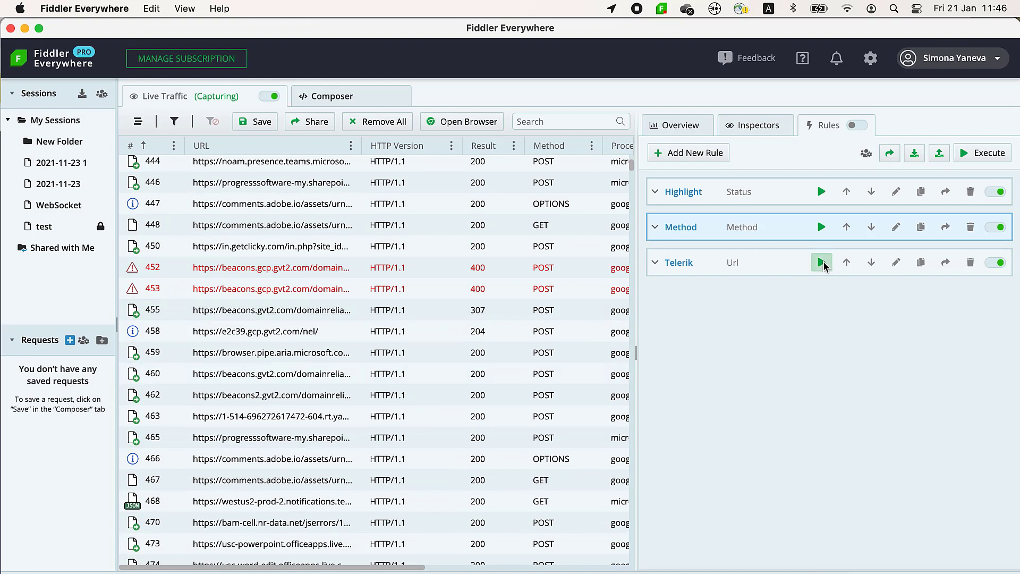
click(822, 263)
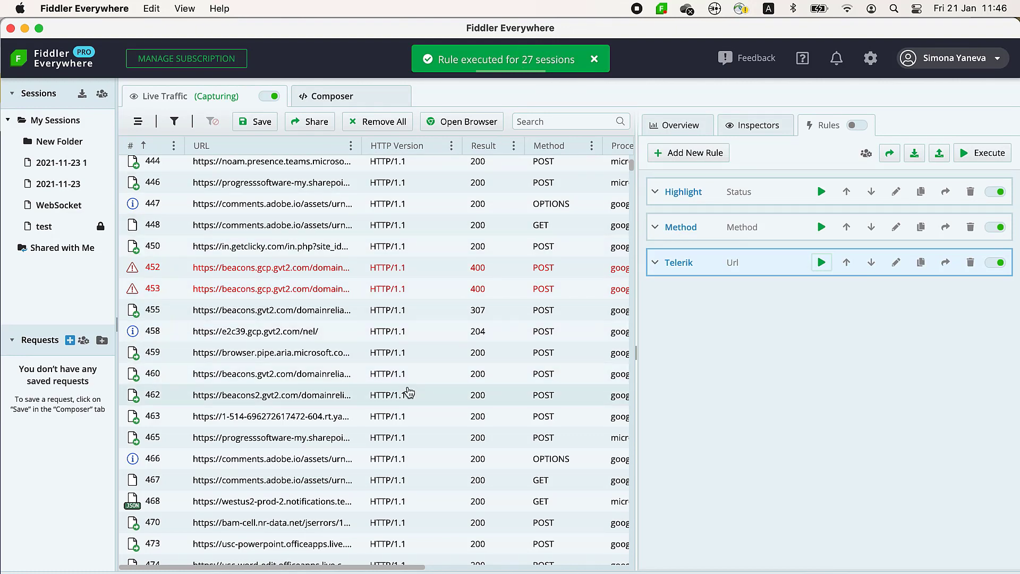
- Expand the Telerik rule to view its condition and action and look through the remaining sessions
click(709, 258)
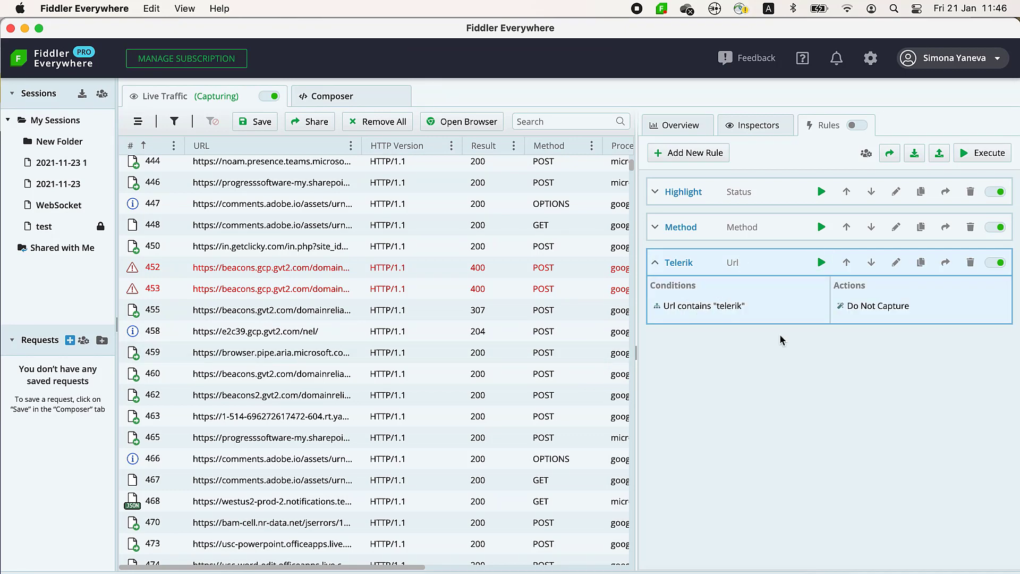
scroll(487, 457, down, 5)
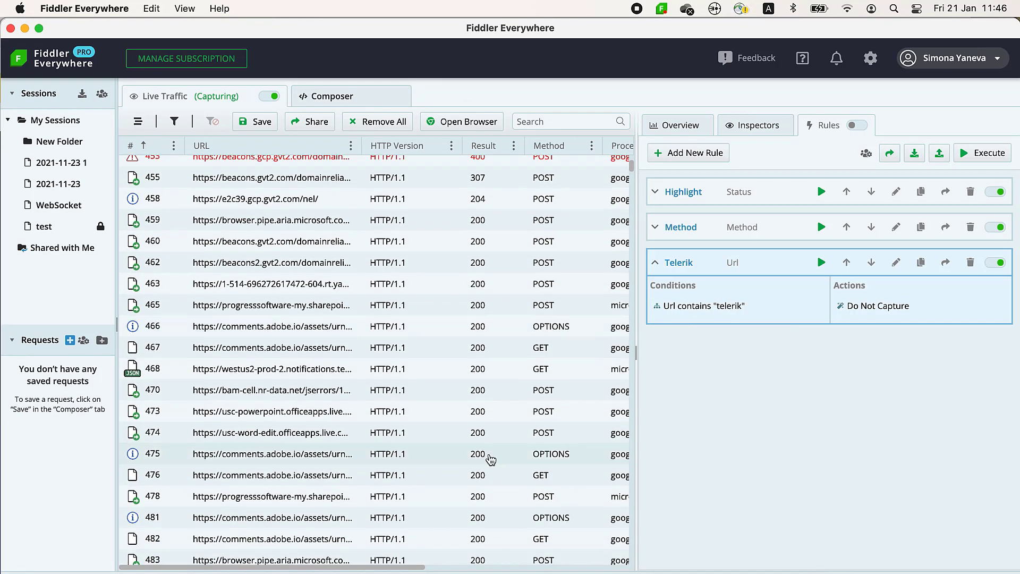
scroll(488, 456, down, 1)
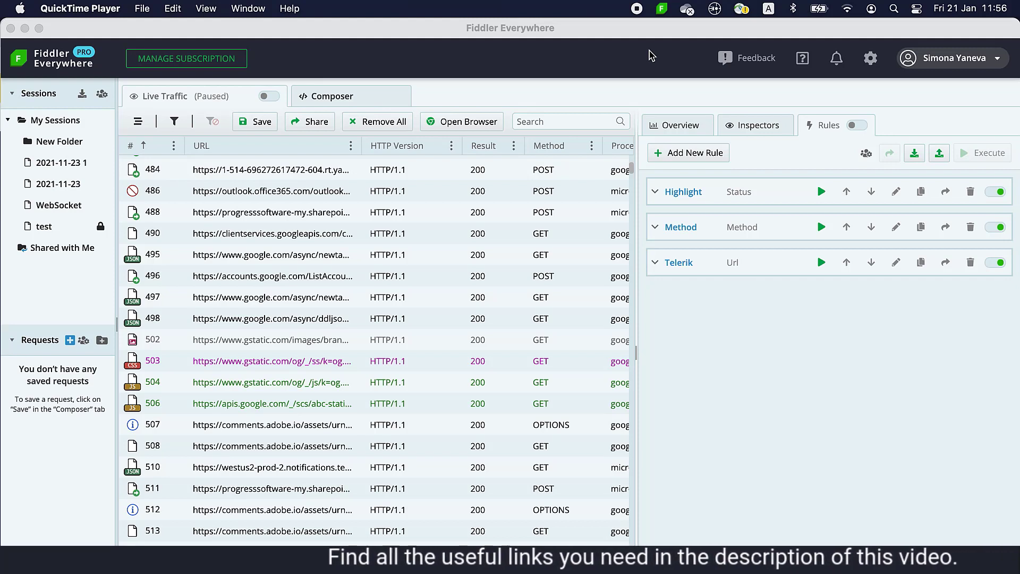
- Switch to Chrome and start Fiddler Everywhere's traffic capture without opening its window
click(662, 9)
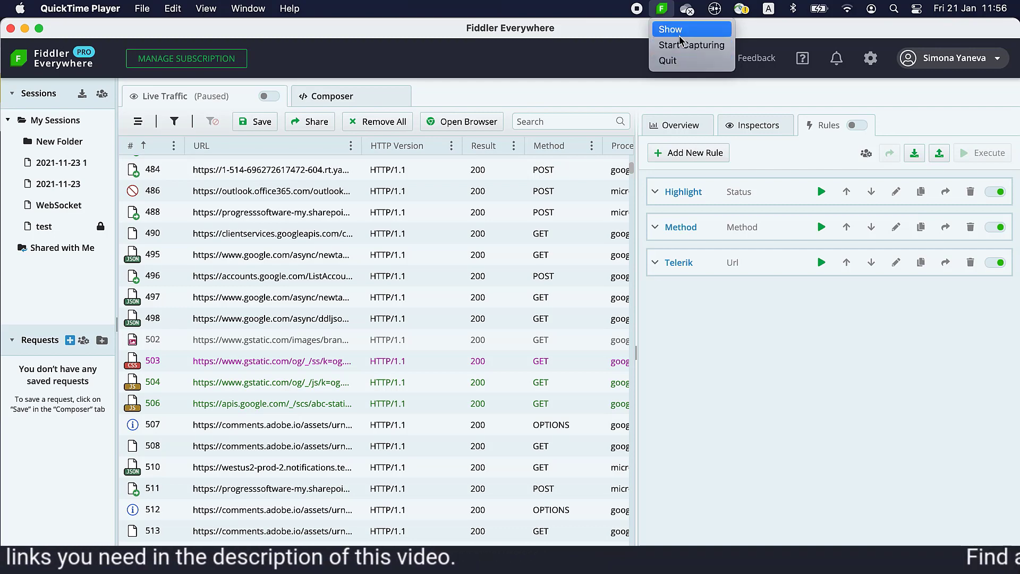
click(661, 10)
key(super+Tab)
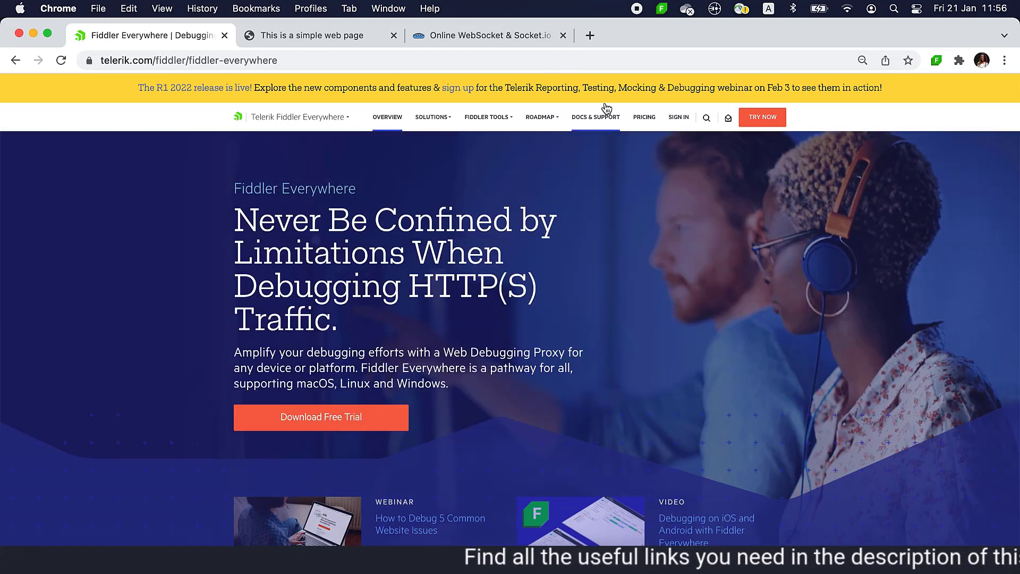
click(662, 9)
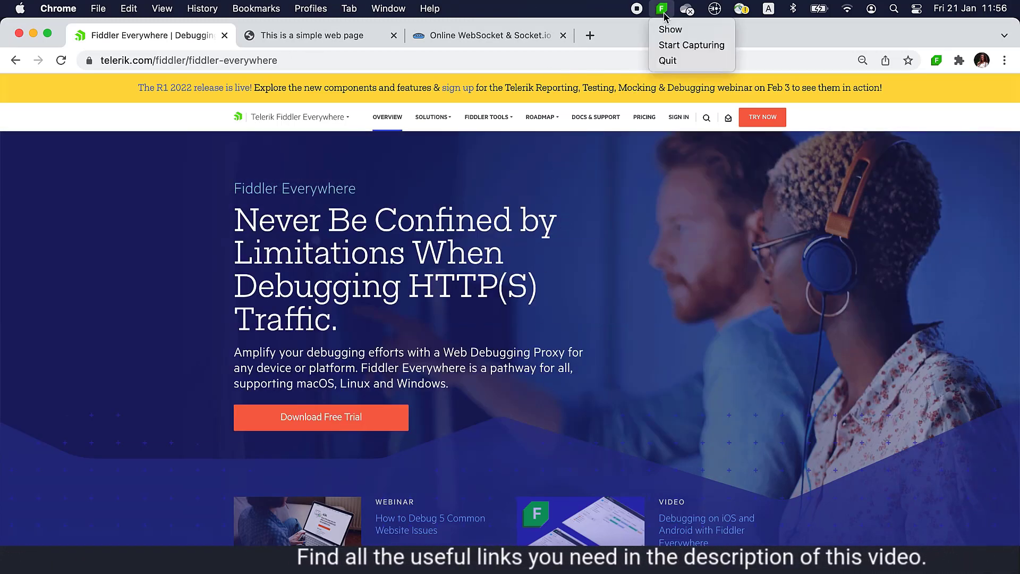
click(675, 43)
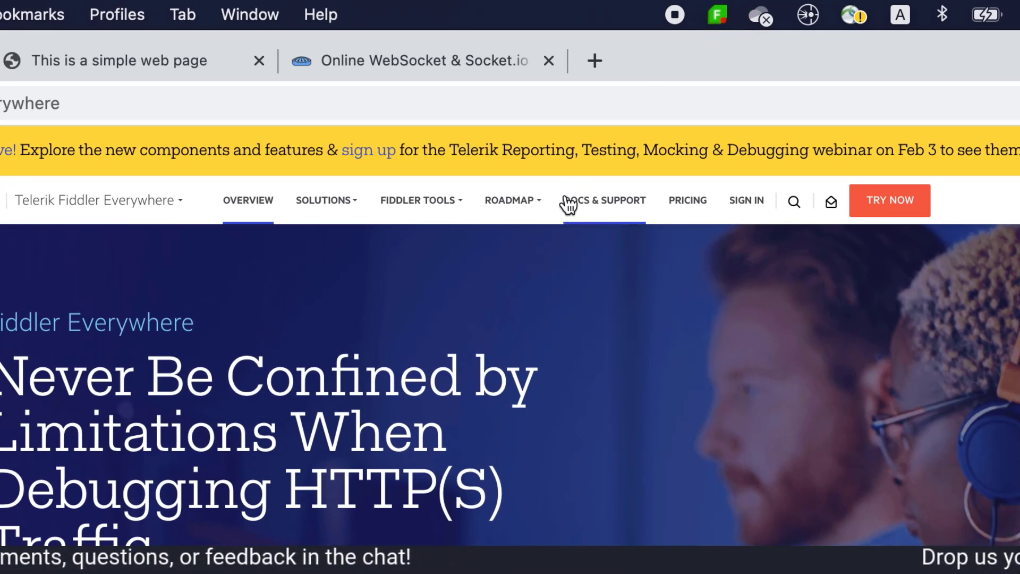
- Look through the Fiddler Everywhere product page in Chrome and reload it to generate traffic
scroll(256, 268, down, 5)
scroll(193, 321, down, 10)
scroll(193, 321, up, 15)
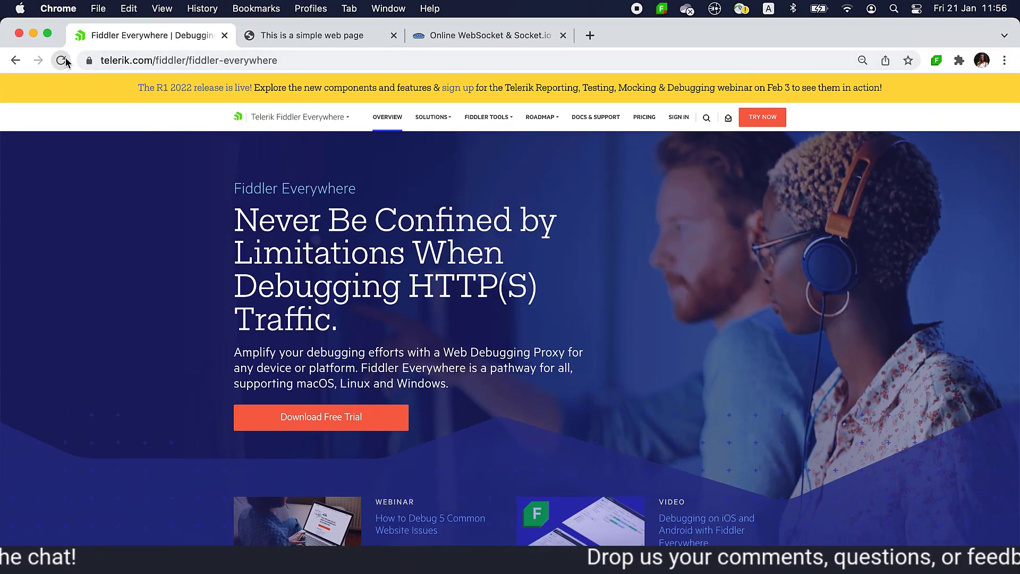
click(61, 60)
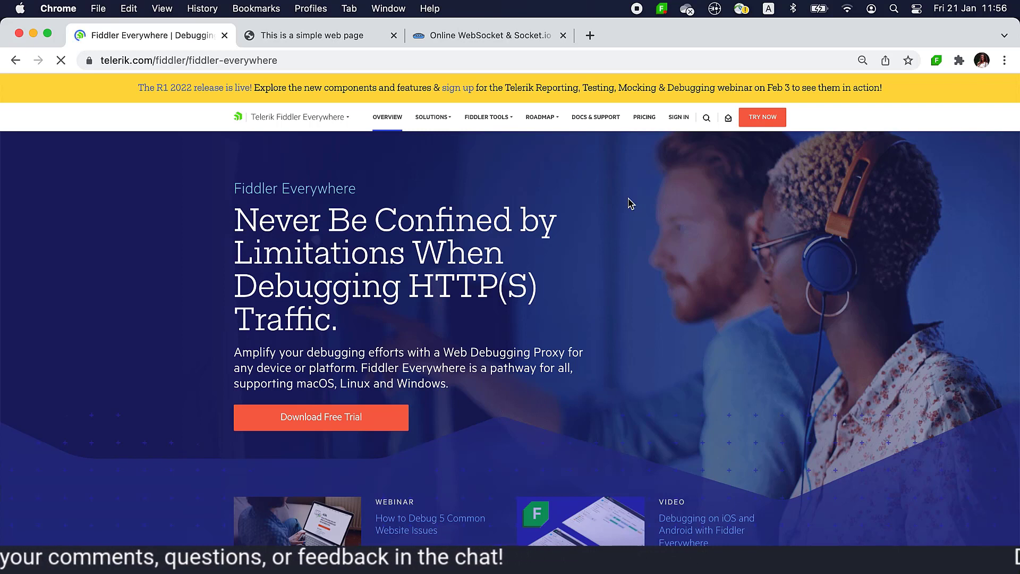
- Pause the traffic capture from outside Fiddler Everywhere and bring its window back to the front
click(661, 8)
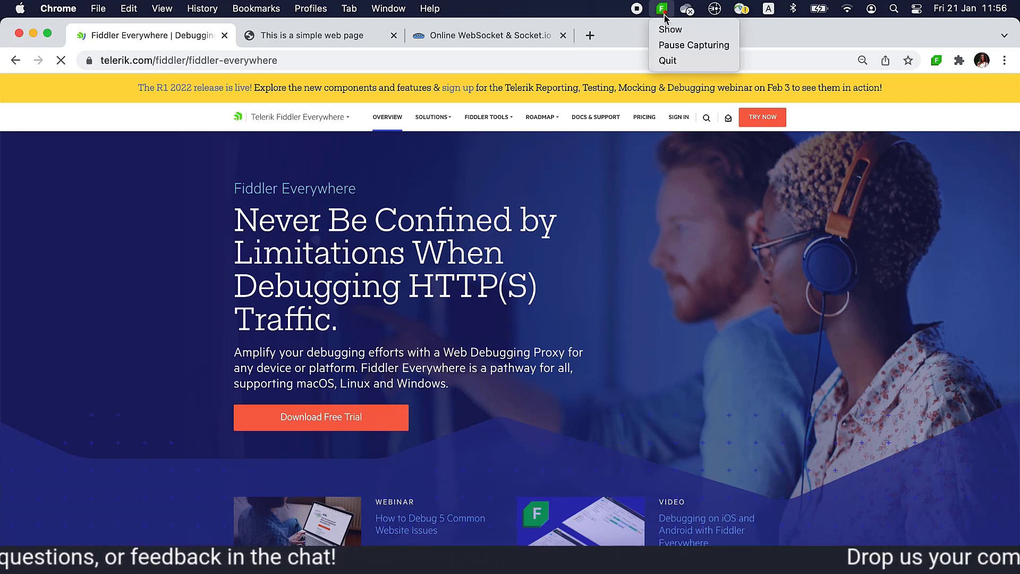
click(675, 46)
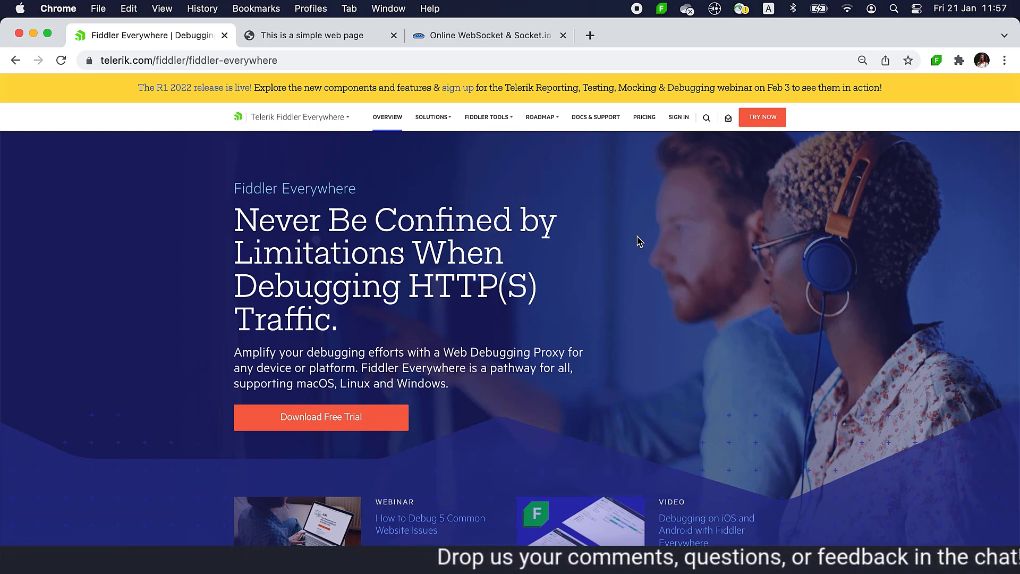
click(661, 9)
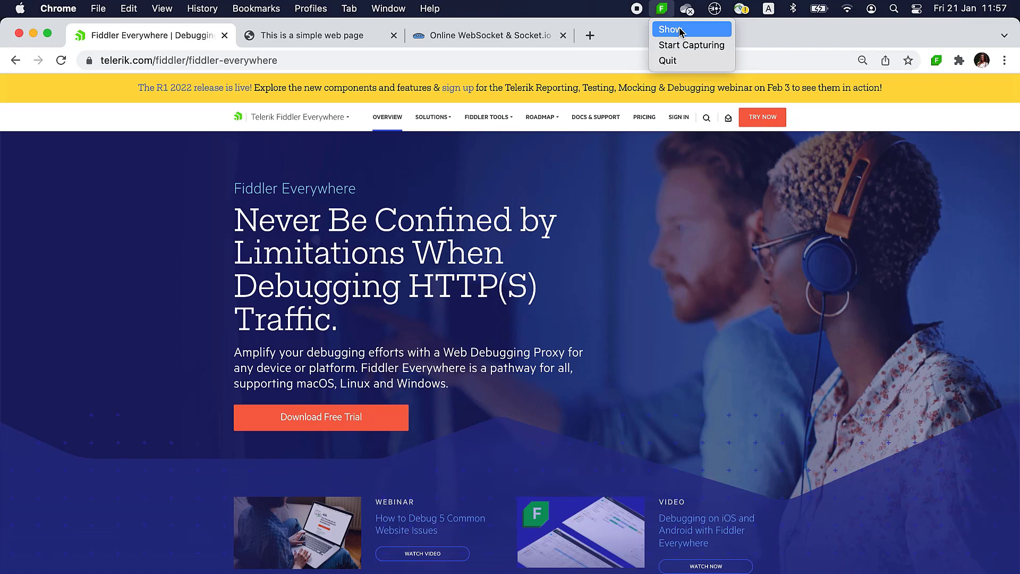
click(678, 30)
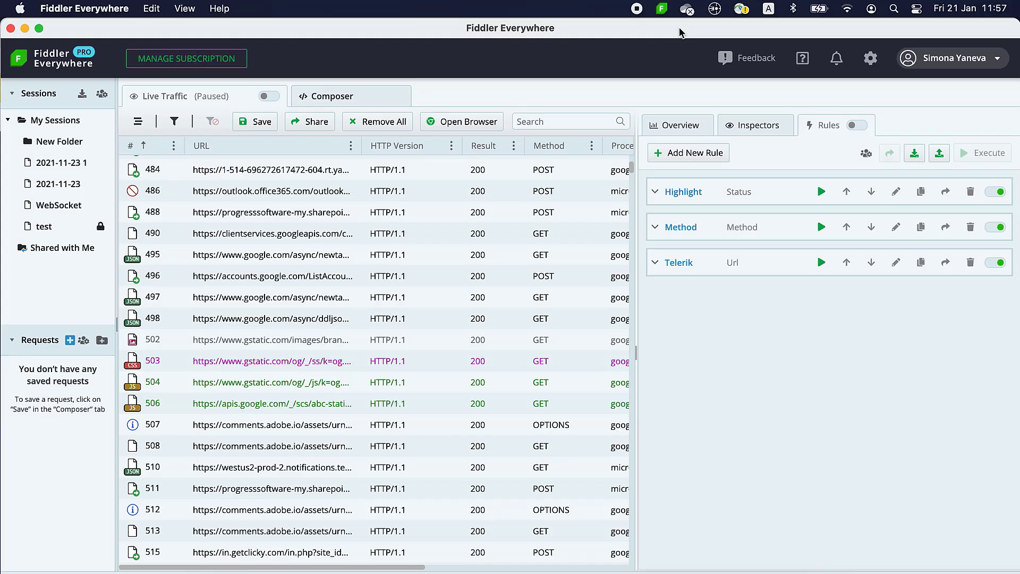